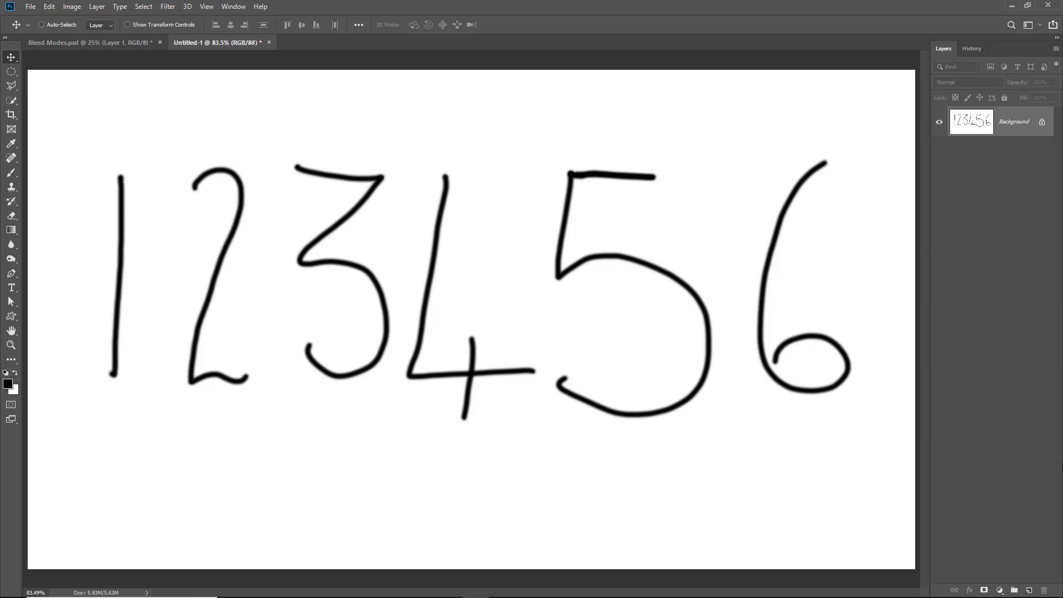
Undo the last brush stroke, the handwritten 6, and redo it
{"action": "key", "text": "ctrl+z"}
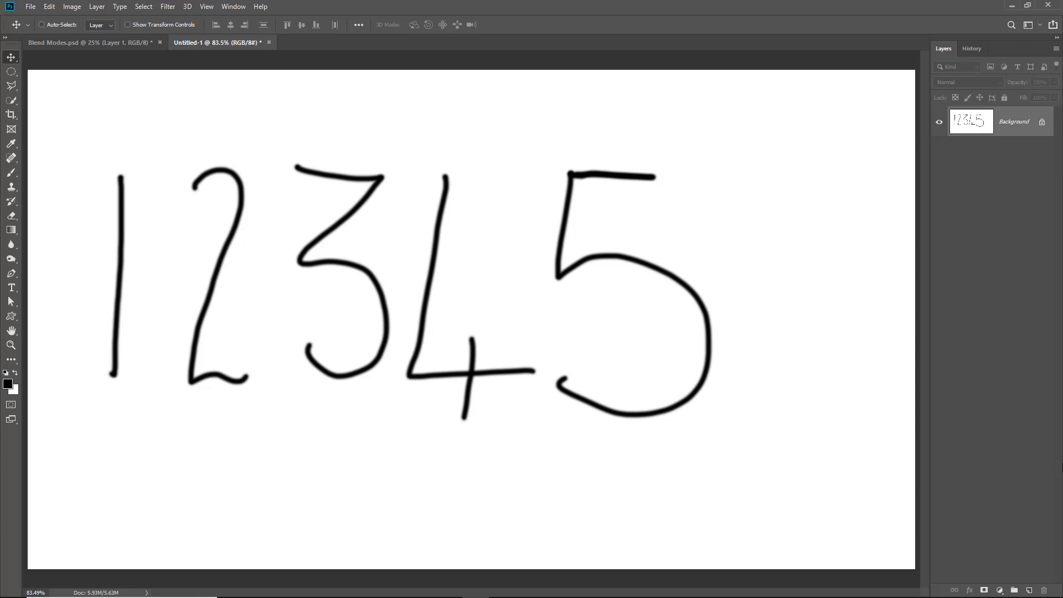
{"action": "key", "text": "ctrl"}
{"action": "key", "text": "ctrl+shift+z"}
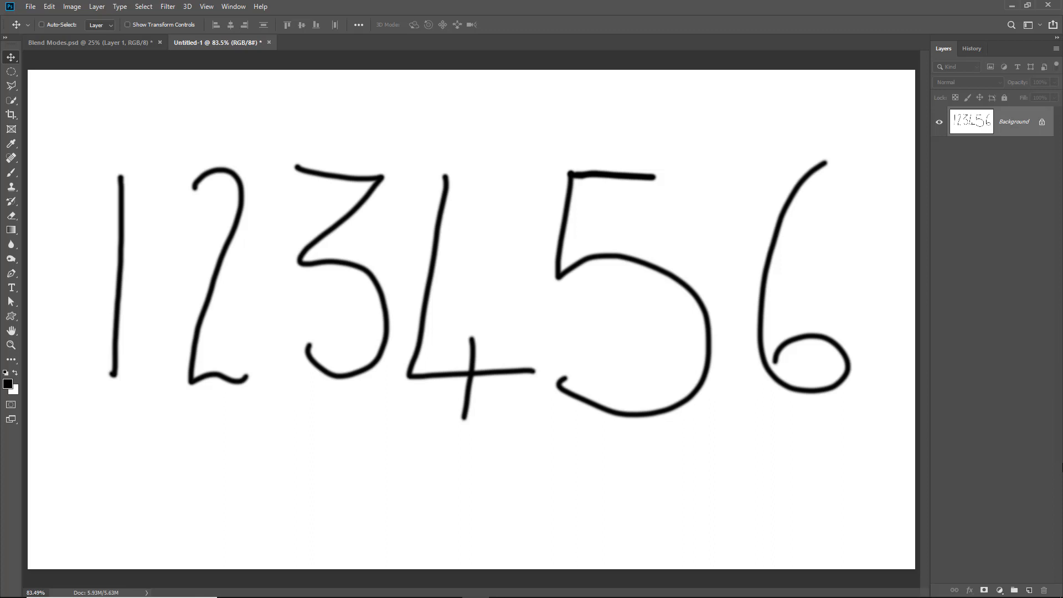
Undo all the handwritten number strokes one after another until the canvas is blank
{"action": "key", "text": "ctrl+z"}
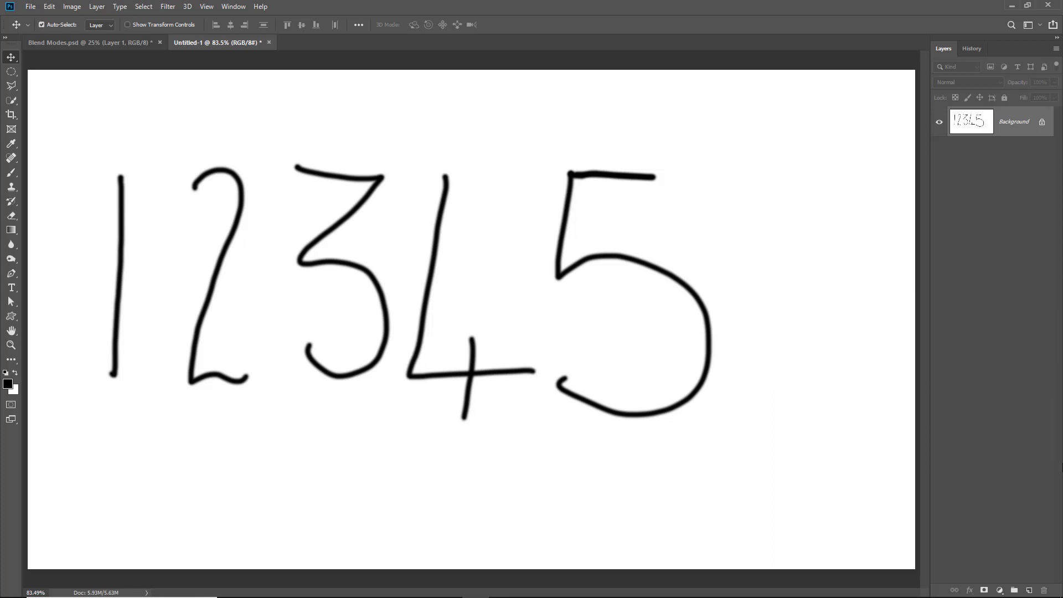
{"action": "key", "text": "ctrl+z"}
{"action": "key", "text": "ctrl+z"}
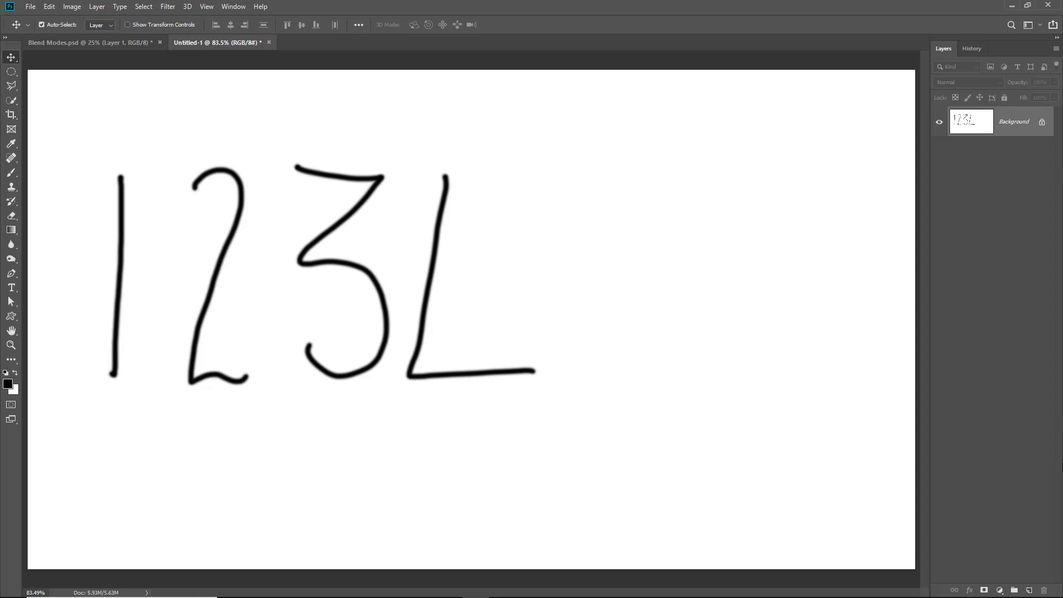
{"action": "key", "text": "ctrl+z"}
{"action": "key", "text": "ctrl+z"}
{"action": "key", "text": "ctrl+z"}
{"action": "key", "text": "ctrl+z"}
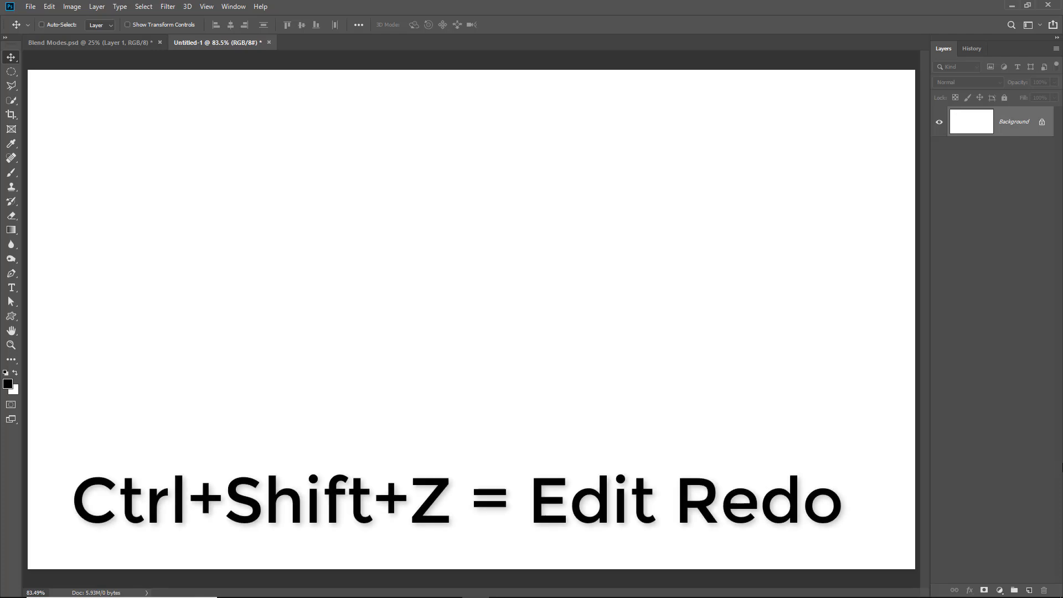
Redo the undone brush strokes one after another, bringing back the handwritten numbers starting with 1, 2 and 3
{"action": "key", "text": "ctrl"}
{"action": "key", "text": "ctrl+shift+z"}
{"action": "key", "text": "ctrl+shift+z"}
{"action": "key", "text": "ctrl+shift+z"}
{"action": "key", "text": "ctrl+shift+z"}
{"action": "key", "text": "ctrl+shift+z"}
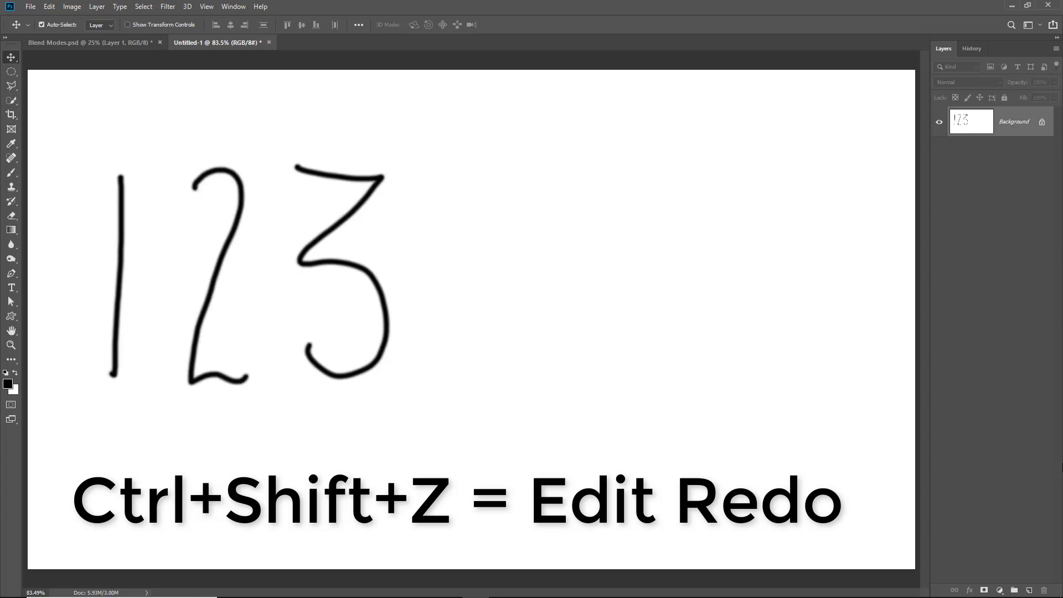
{"action": "key", "text": "ctrl+shift+z"}
{"action": "key", "text": "ctrl+shift+z"}
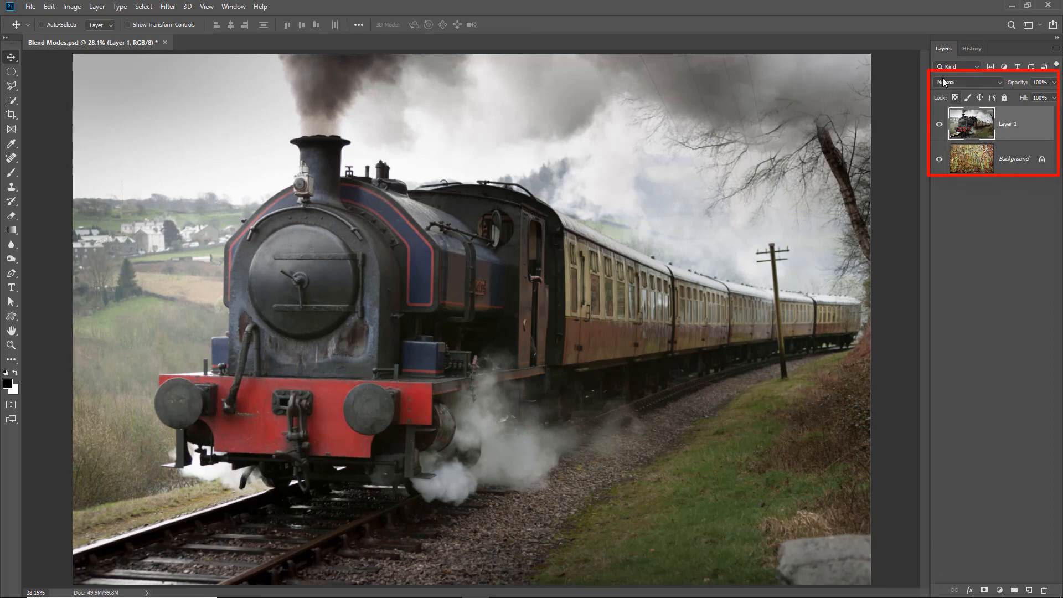
Preview blend modes for the steam train layer over the rusty texture background and choose Darken
{"action": "left_click", "coordinate": [999, 82]}
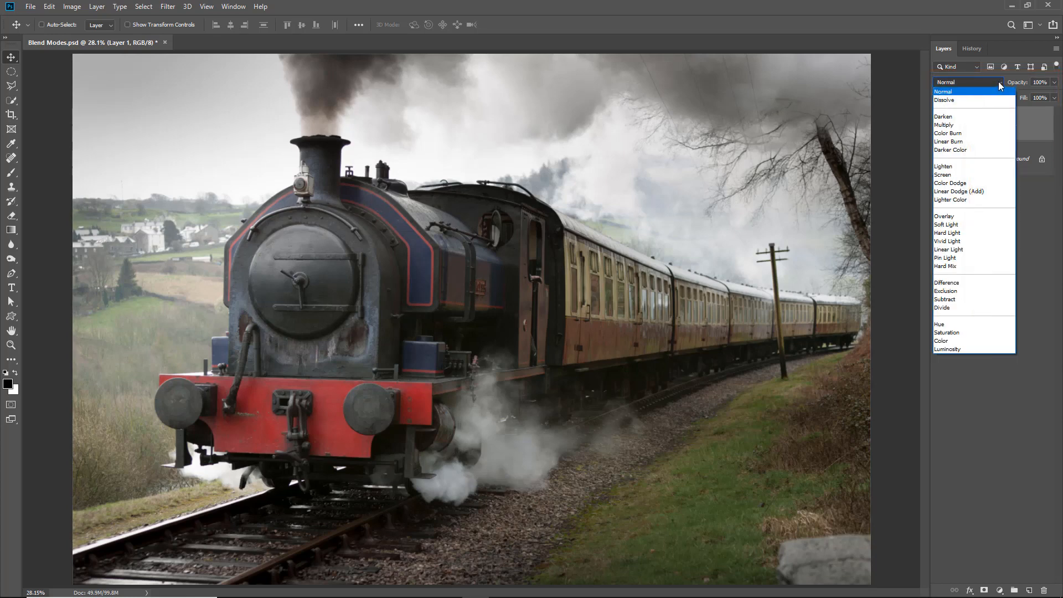
{"action": "left_click", "coordinate": [1027, 207]}
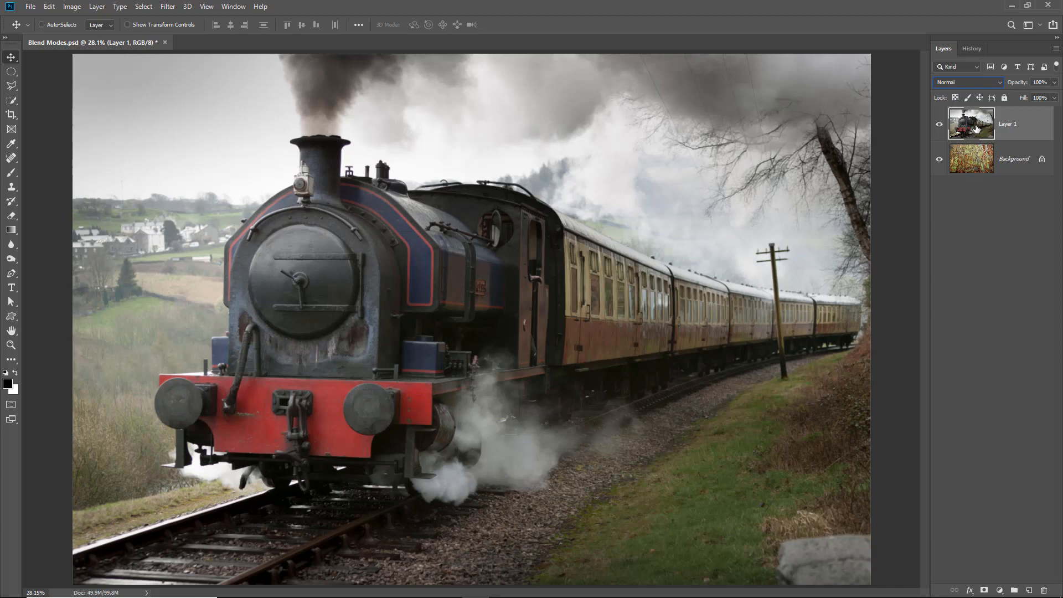
{"action": "left_click", "coordinate": [1000, 83]}
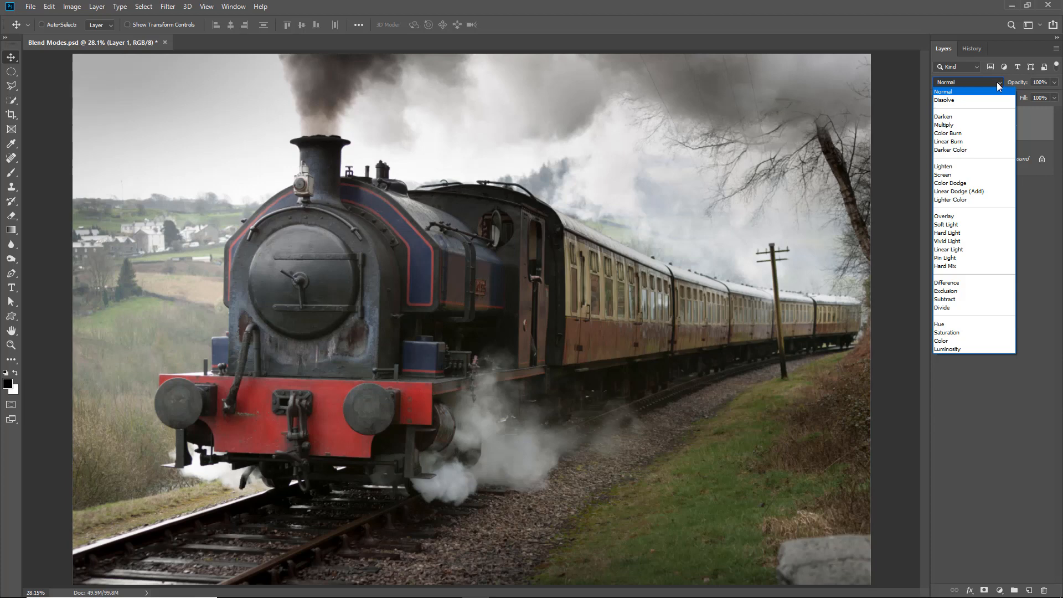
{"action": "key", "text": "Down"}
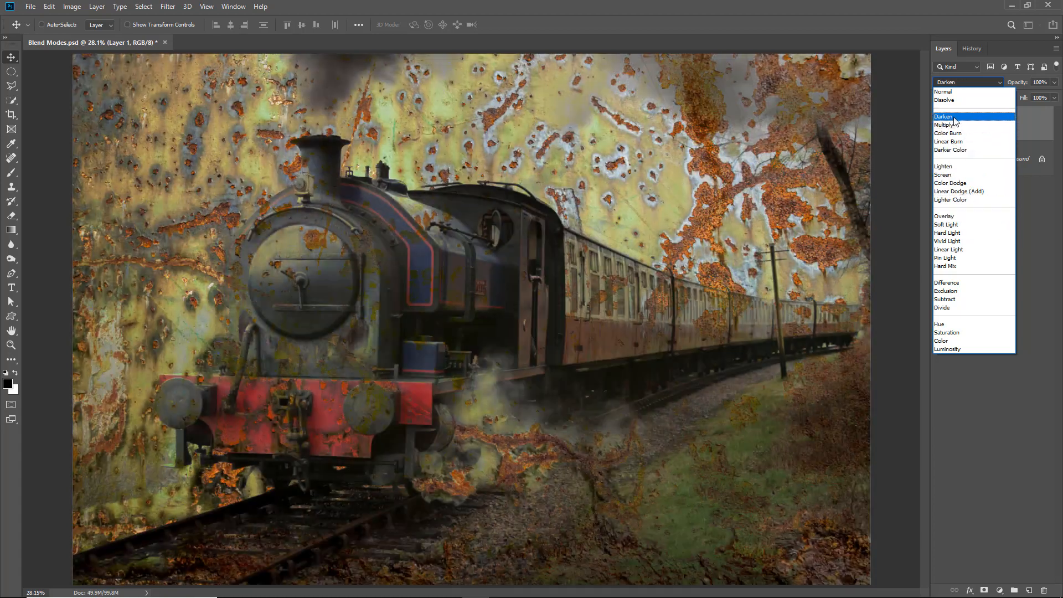
{"action": "left_click", "coordinate": [953, 118]}
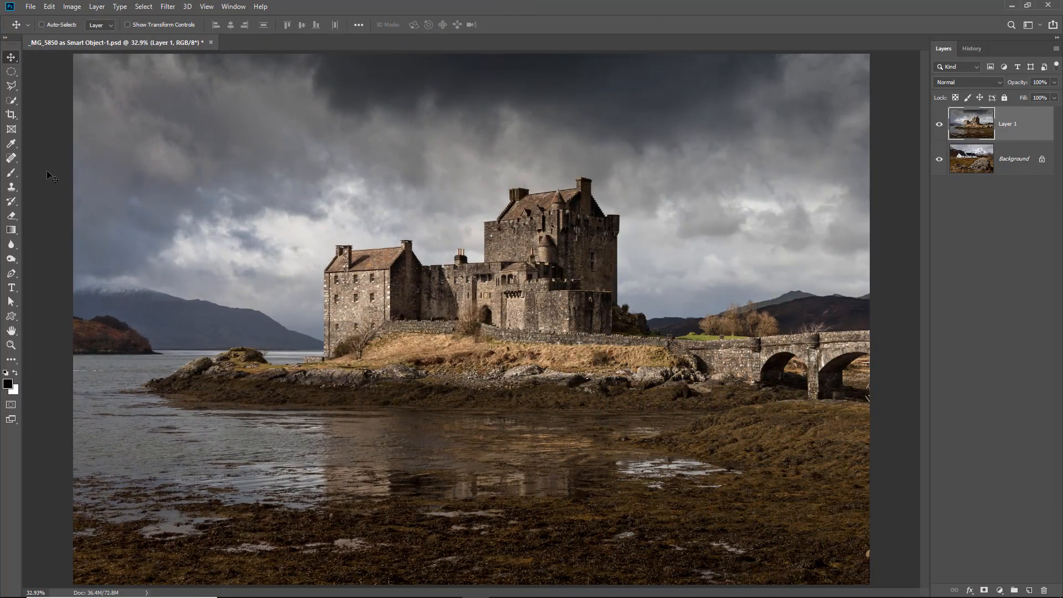
{"action": "left_click", "coordinate": [49, 8]}
{"action": "mouse_move", "coordinate": [97, 258]}
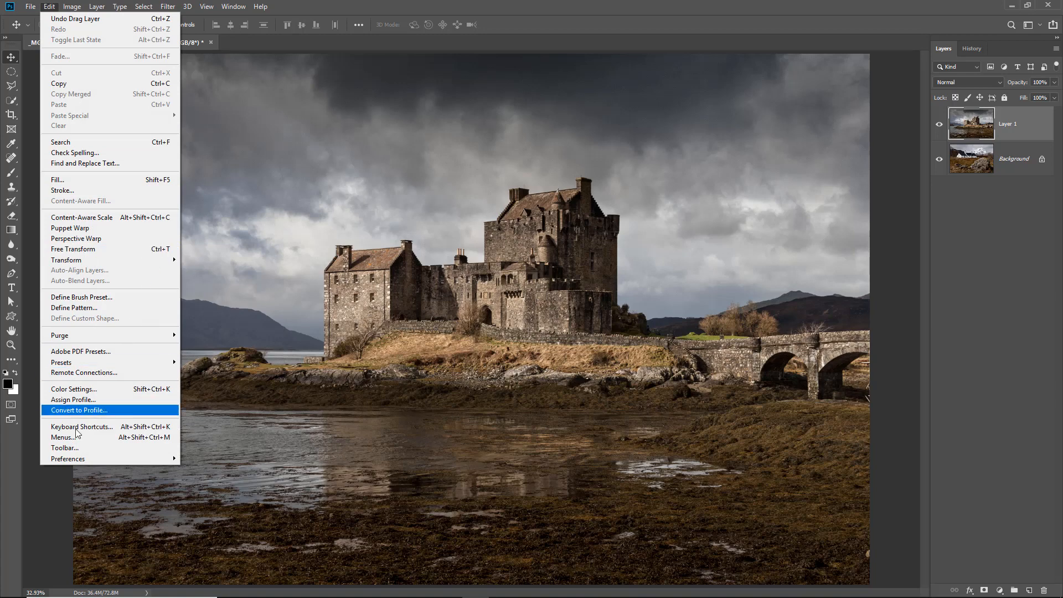
{"action": "left_click", "coordinate": [57, 502]}
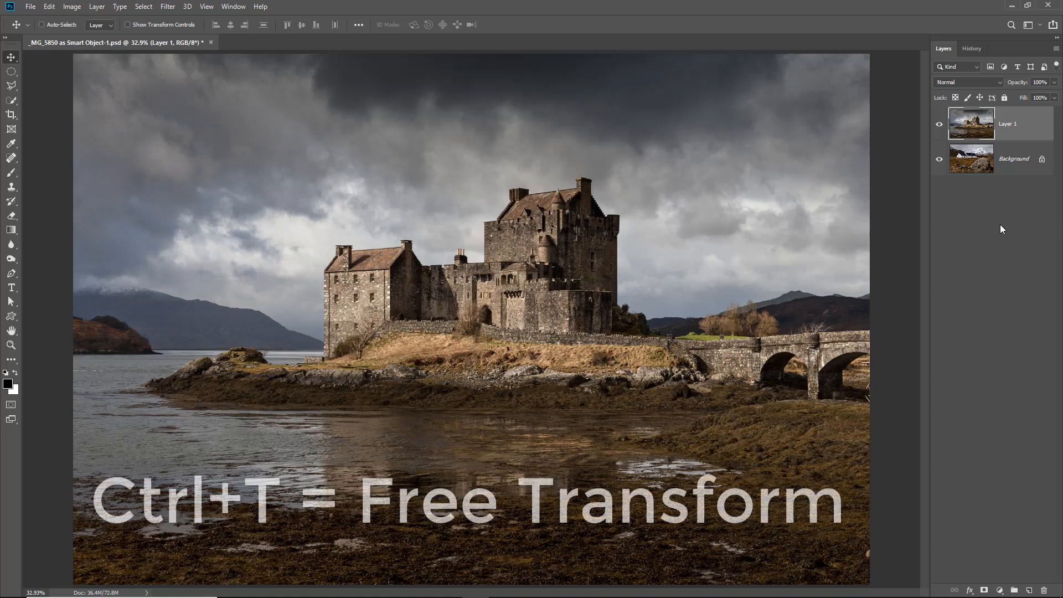
Try to scale the castle layer non-proportionally to about 80% width and 44% height with Free Transform
{"action": "key", "text": "ctrl+t"}
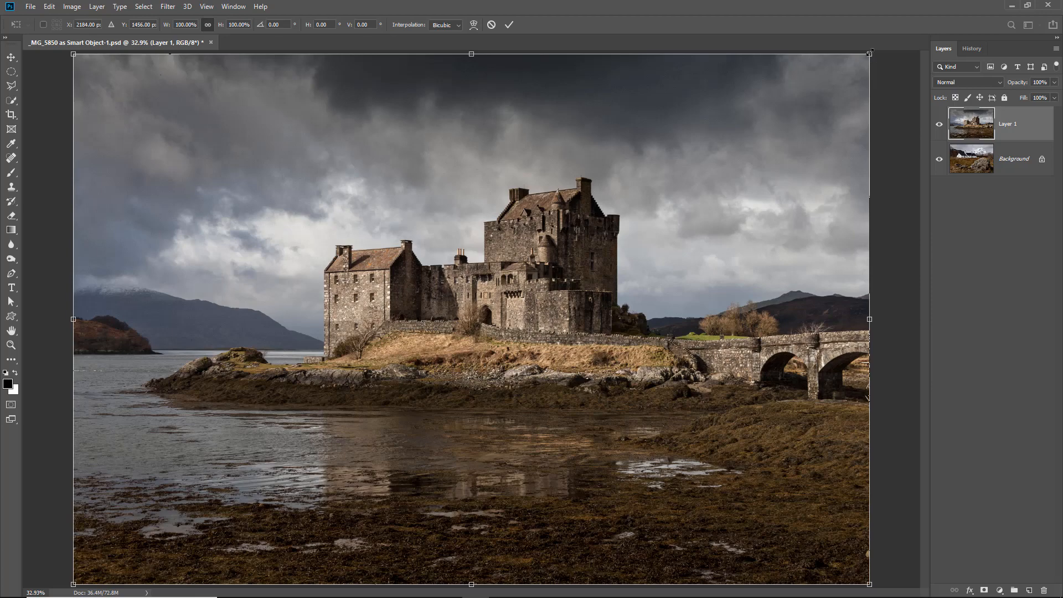
{"action": "left_click_drag", "start_coordinate": [869, 54], "coordinate": [713, 351]}
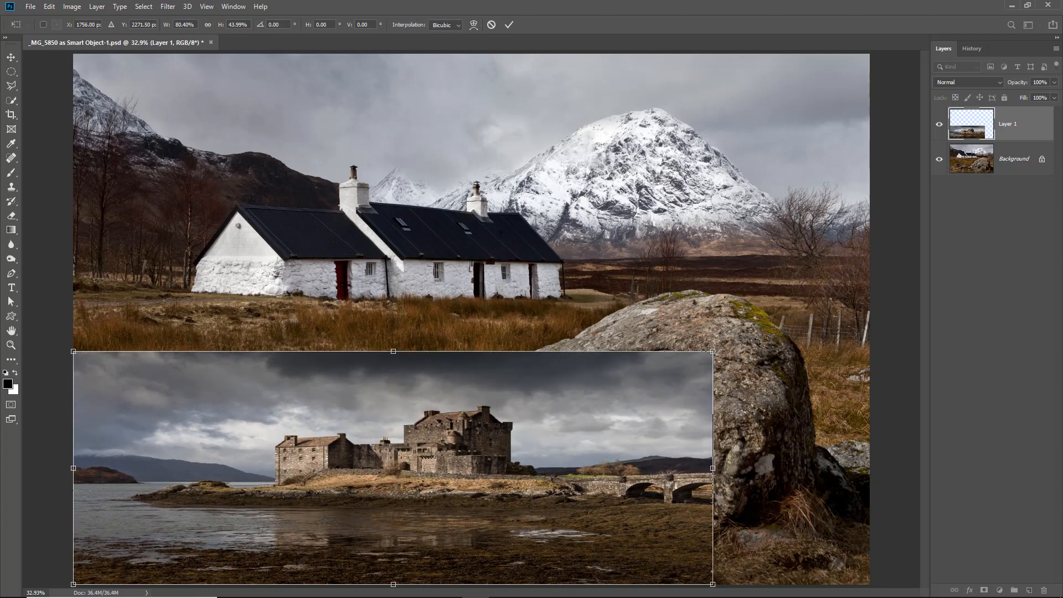
{"action": "key", "text": "Escape"}
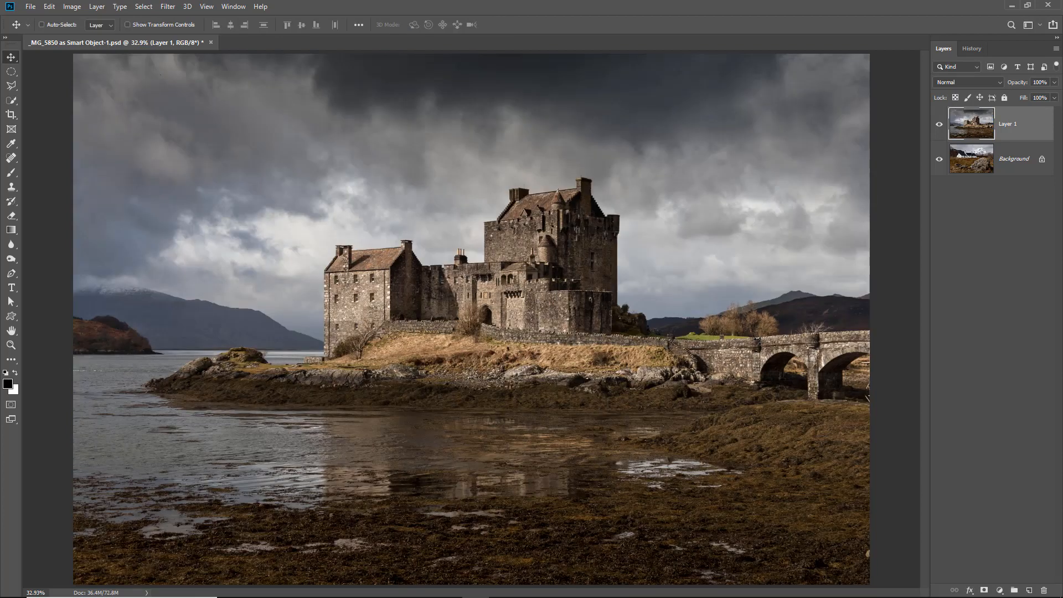
Try scaling the castle layer proportionally to about 45% with Free Transform, shrinking it slightly more and repositioning it over the cottage photo
{"action": "key", "text": "ctrl"}
{"action": "key", "text": "ctrl+t"}
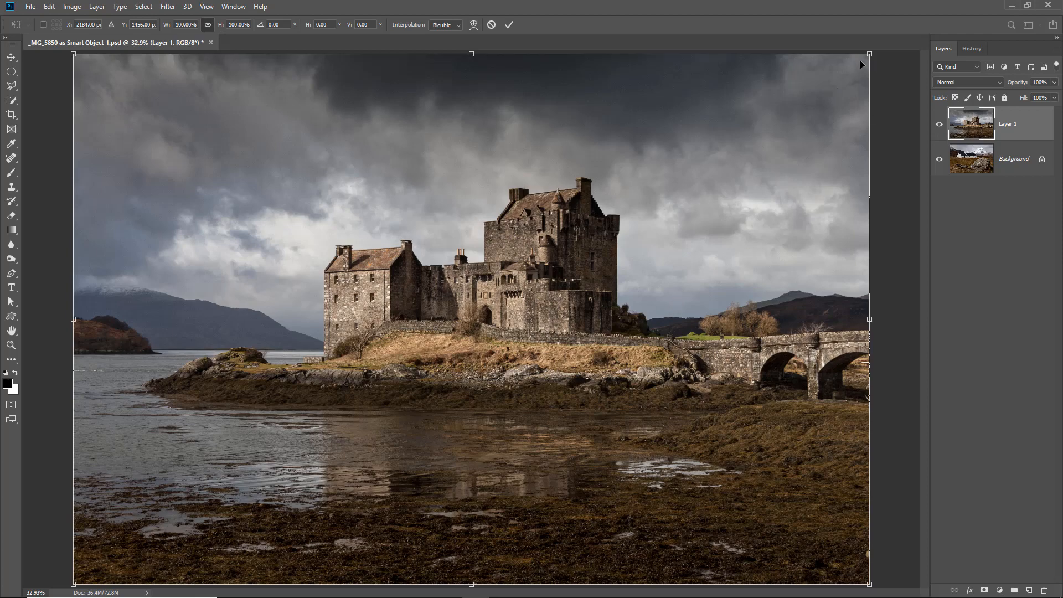
{"action": "left_click_drag", "start_coordinate": [868, 54], "coordinate": [440, 360]}
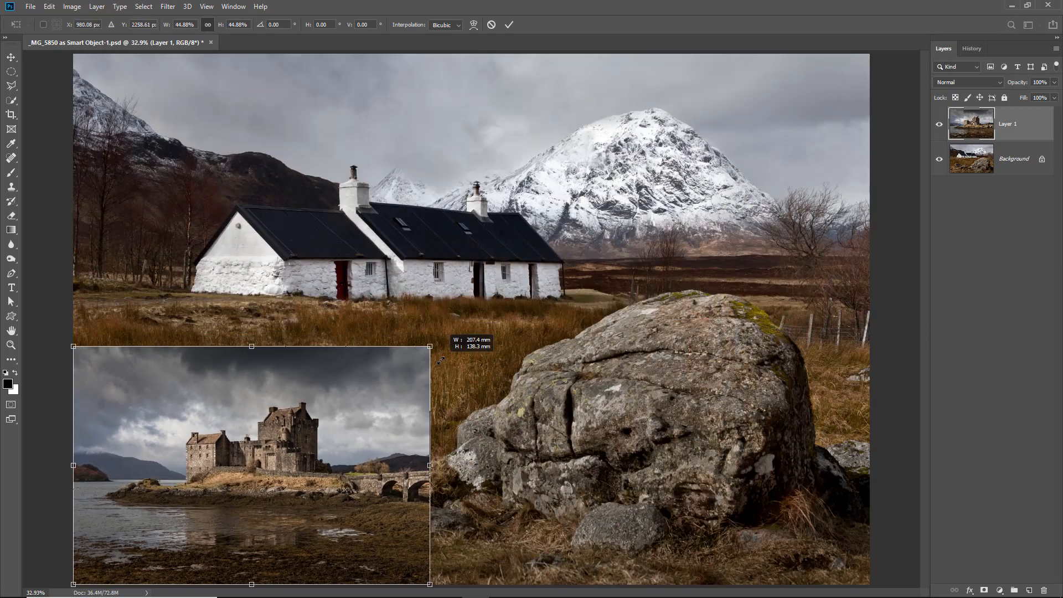
{"action": "left_click_drag", "start_coordinate": [405, 400], "coordinate": [437, 364]}
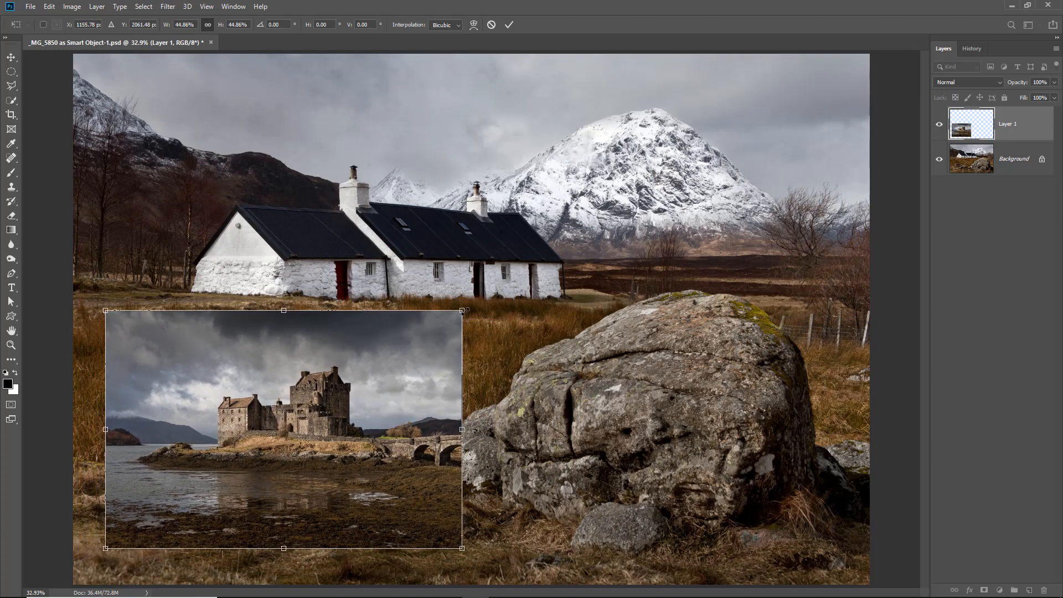
{"action": "left_click_drag", "start_coordinate": [462, 311], "coordinate": [427, 332]}
{"action": "left_click_drag", "start_coordinate": [339, 408], "coordinate": [337, 417]}
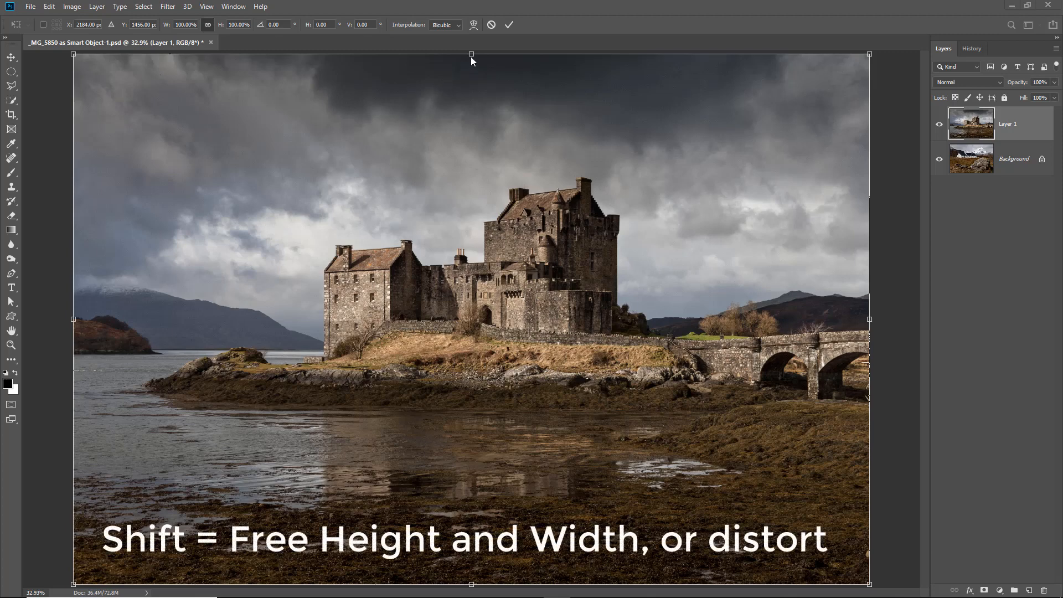
Squash the height of the castle layer from its upper edge without proportional scaling
{"action": "left_click_drag", "start_coordinate": [471, 55], "coordinate": [471, 103]}
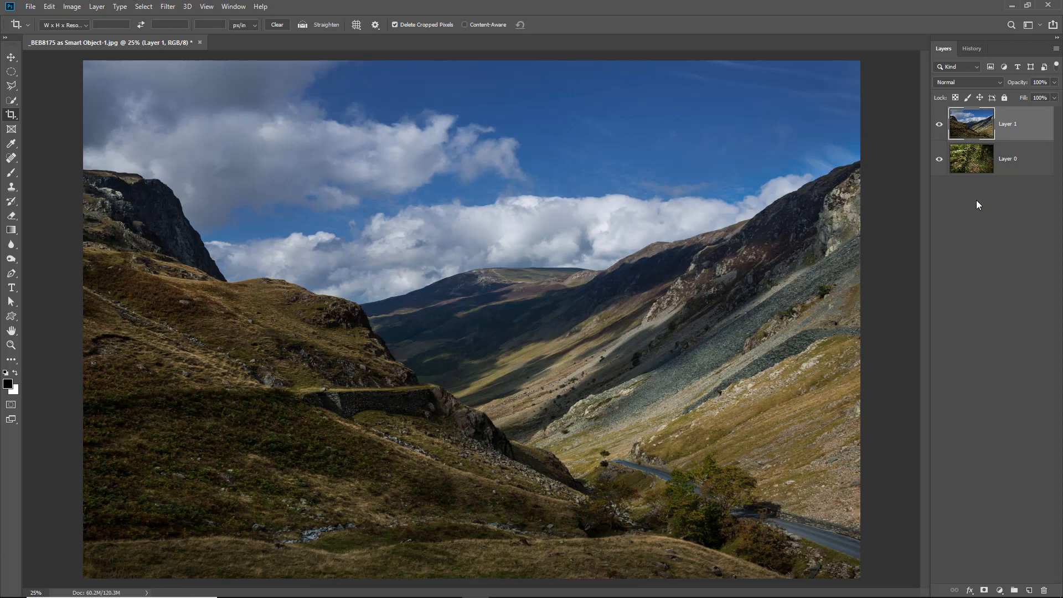
Scale the mountain valley layer proportionally to about 50%, place it over the forest photo's lower-right area and commit the transform
{"action": "key", "text": "ctrl+t"}
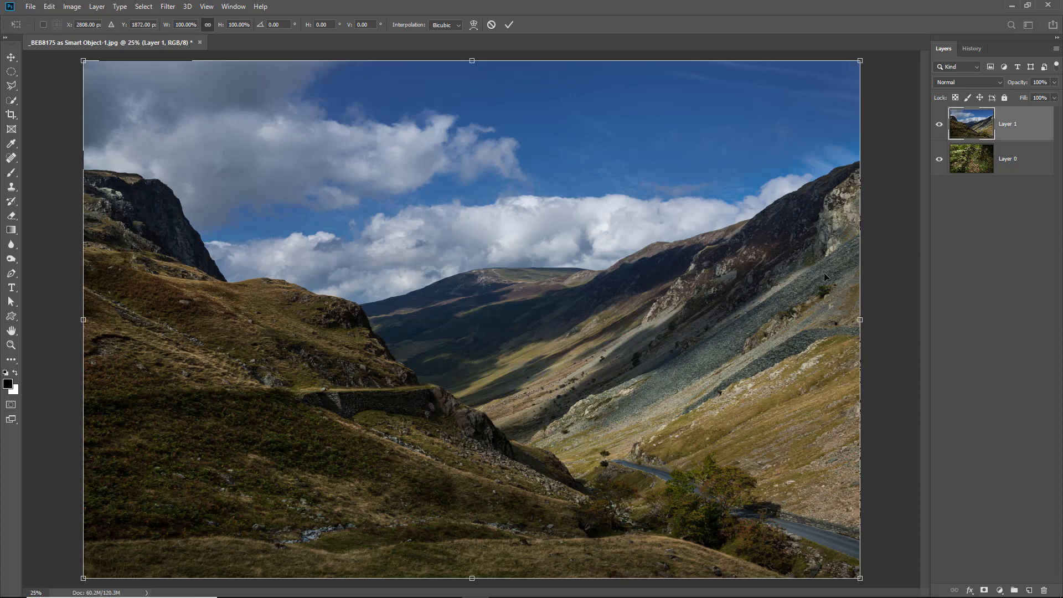
{"action": "left_click_drag", "start_coordinate": [860, 60], "coordinate": [427, 348]}
{"action": "left_click_drag", "start_coordinate": [301, 439], "coordinate": [658, 410]}
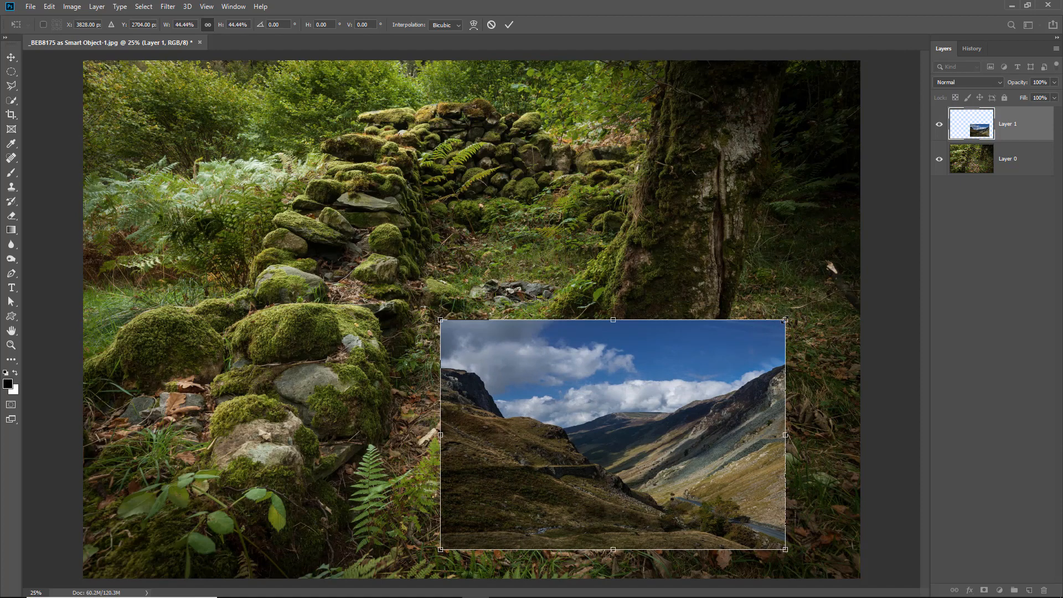
{"action": "left_click_drag", "start_coordinate": [785, 319], "coordinate": [825, 292]}
{"action": "left_click_drag", "start_coordinate": [667, 398], "coordinate": [674, 386]}
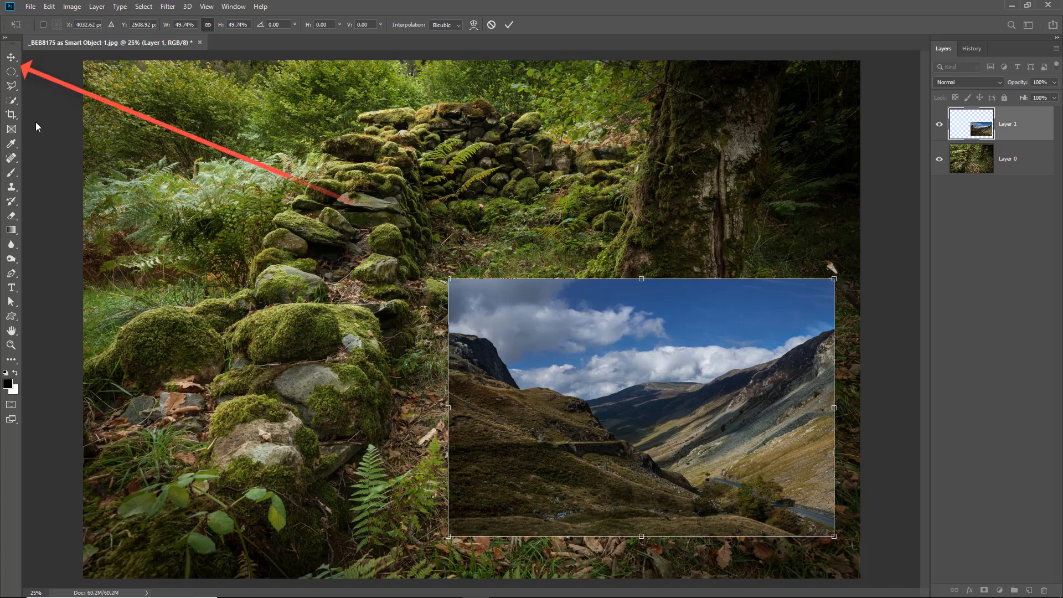
{"action": "left_click", "coordinate": [12, 58]}
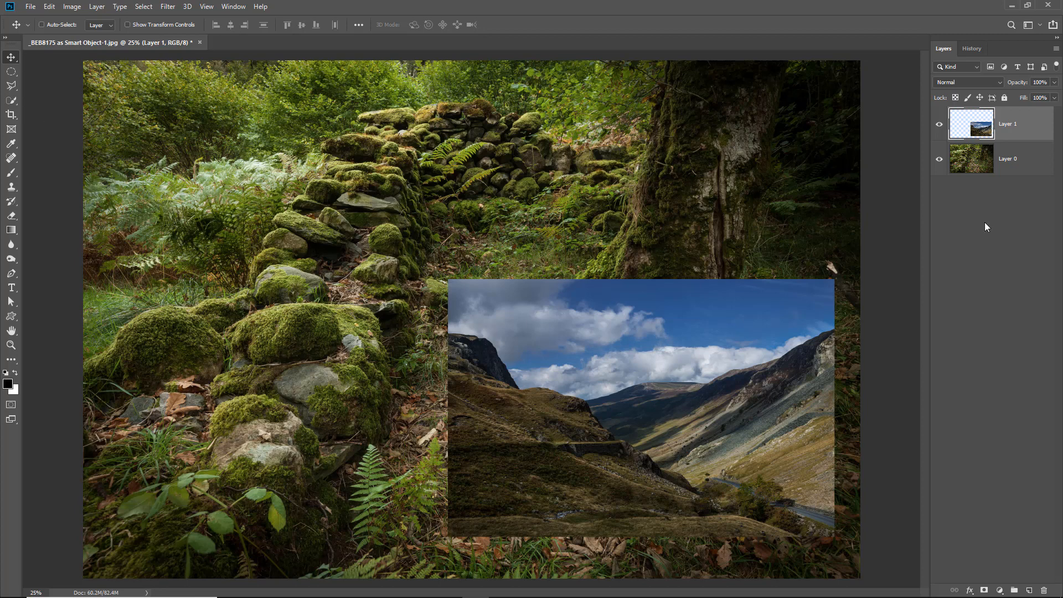
Scale the reduced mountain valley layer to about 69%, reposition it below the tree trunk and commit the transform
{"action": "key", "text": "ctrl+t"}
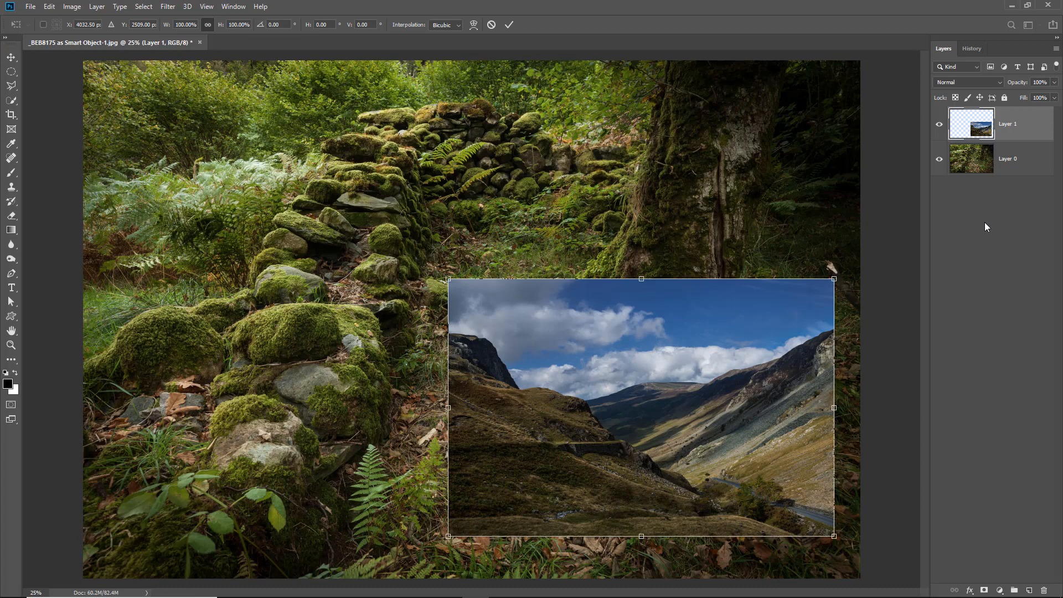
{"action": "left_click_drag", "start_coordinate": [833, 278], "coordinate": [715, 357]}
{"action": "left_click_drag", "start_coordinate": [611, 426], "coordinate": [693, 414]}
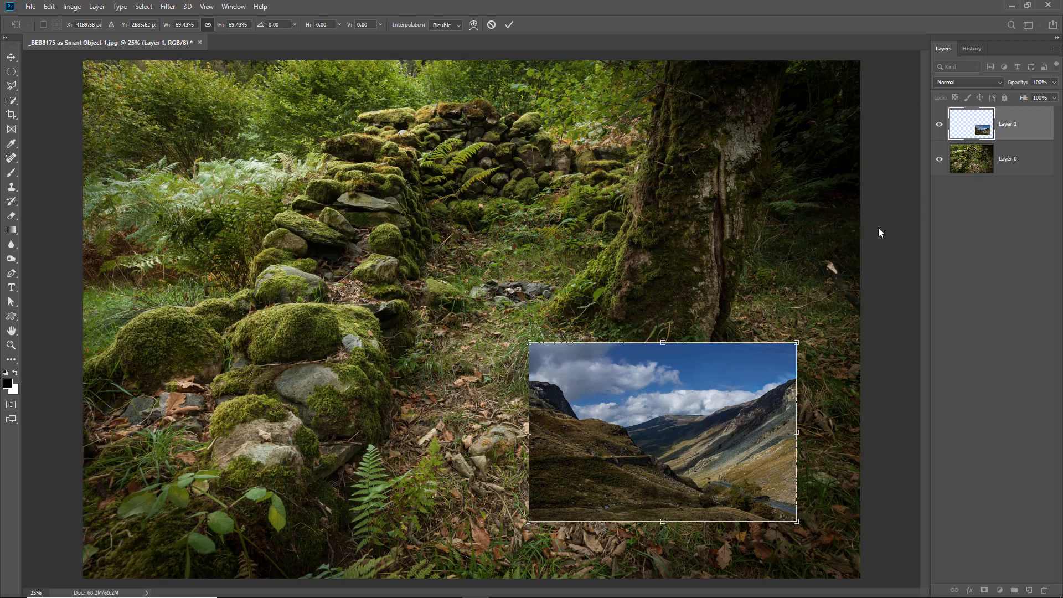
{"action": "key", "text": "Return"}
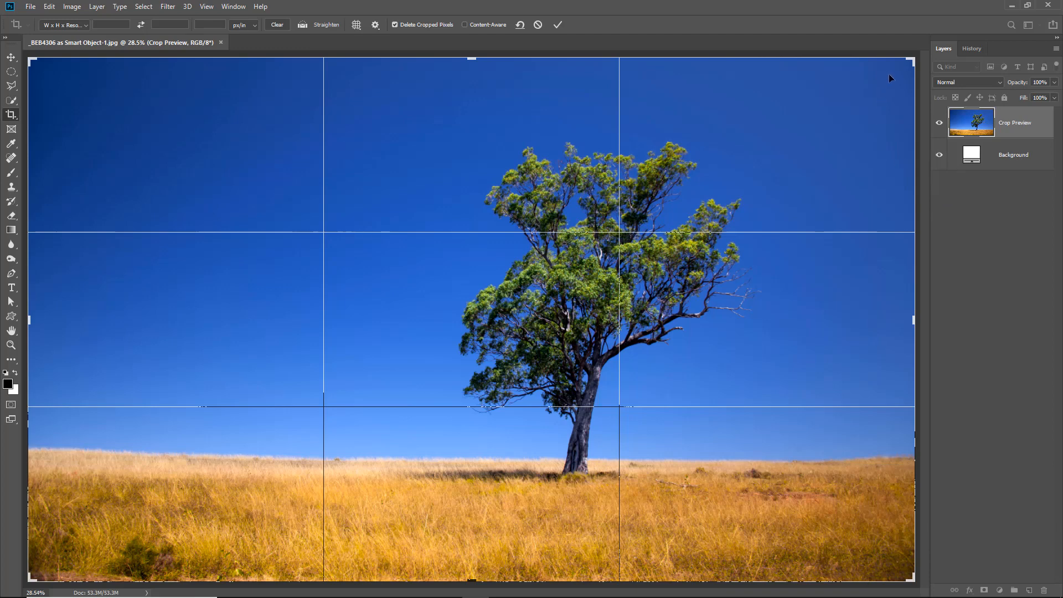
Crop the lone tree photo tighter from its upper-right corner and commit the crop
{"action": "left_click_drag", "start_coordinate": [910, 59], "coordinate": [887, 87]}
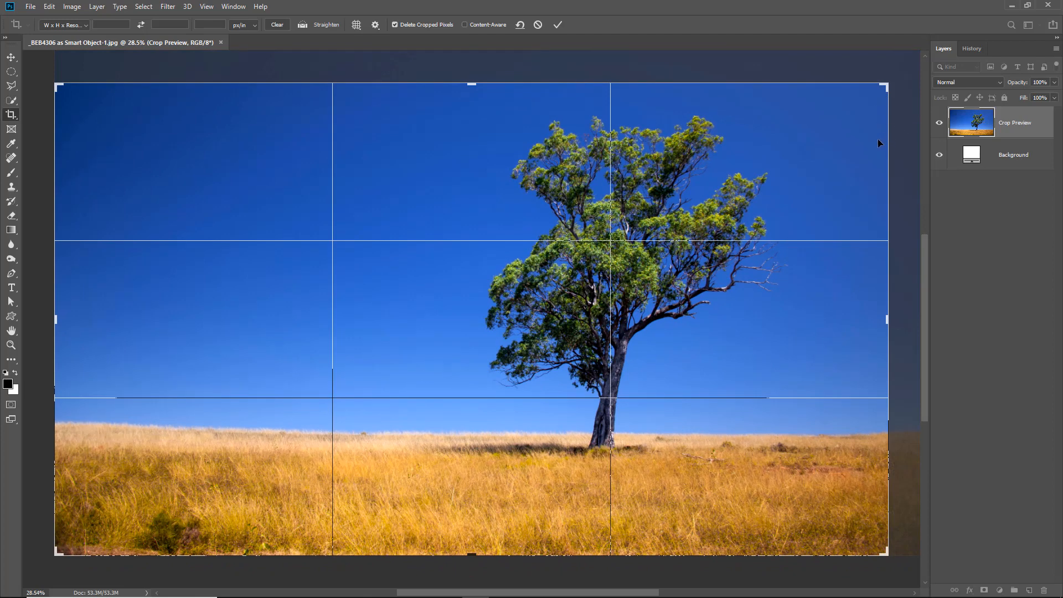
{"action": "left_click", "coordinate": [967, 125]}
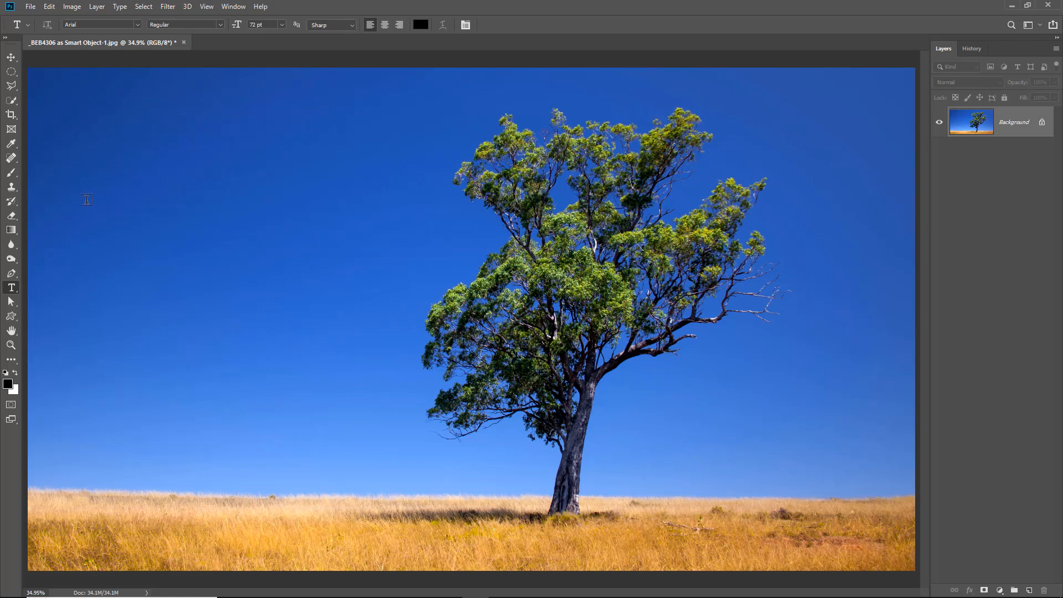
Add the text "Lone Tree" in the sky beside the tree, hiding the placeholder text's highlight
{"action": "left_click", "coordinate": [97, 235]}
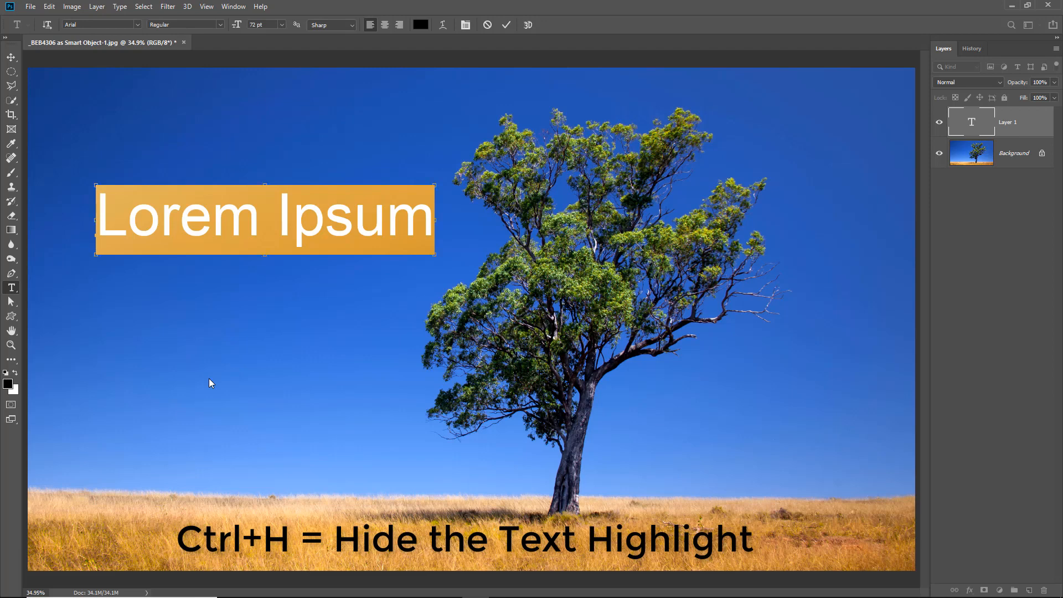
{"action": "key", "text": "ctrl+h"}
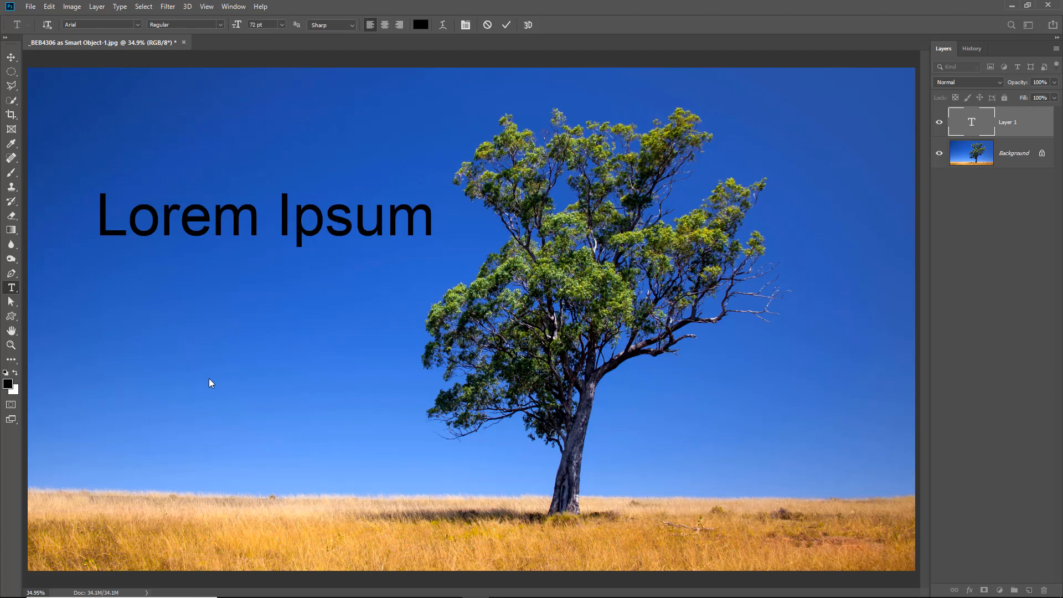
{"action": "type", "text": "Lo"}
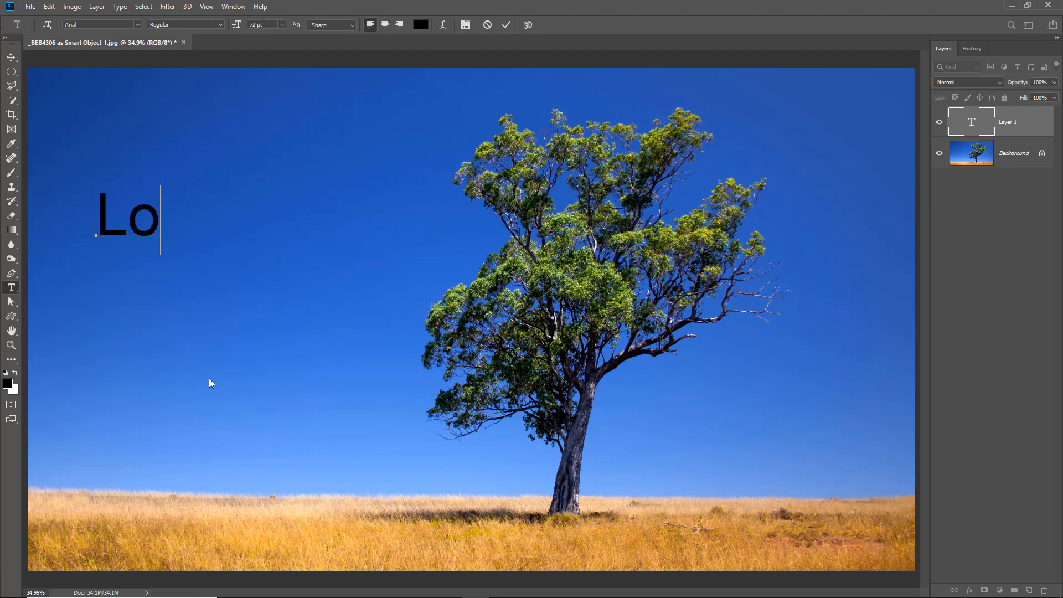
{"action": "type", "text": "ne Tree"}
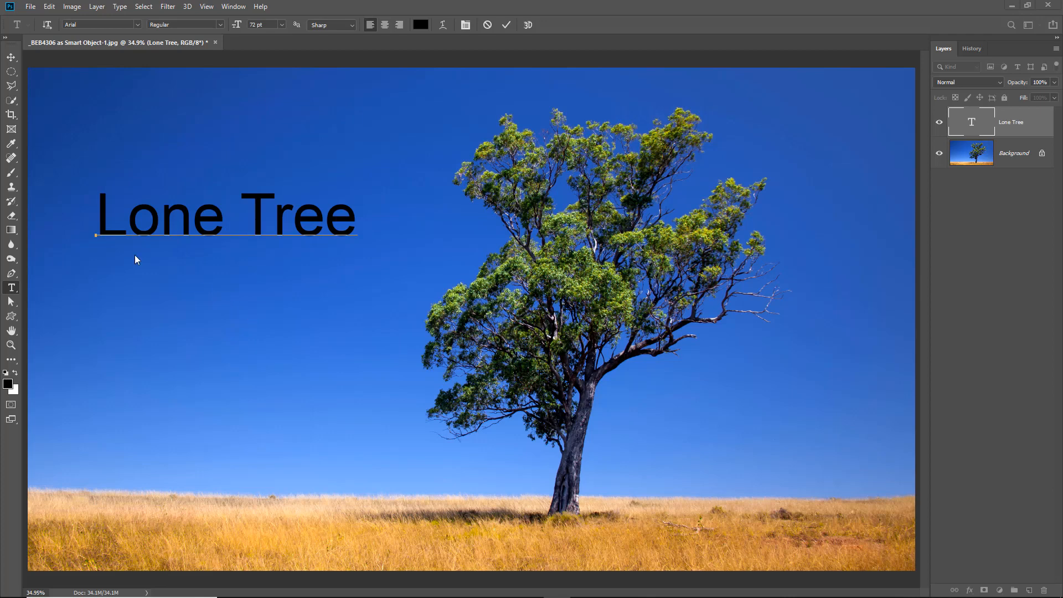
Commit the "Lone Tree" text by switching to the Move tool, and reopen it for editing directly on the canvas
{"action": "left_click", "coordinate": [11, 57]}
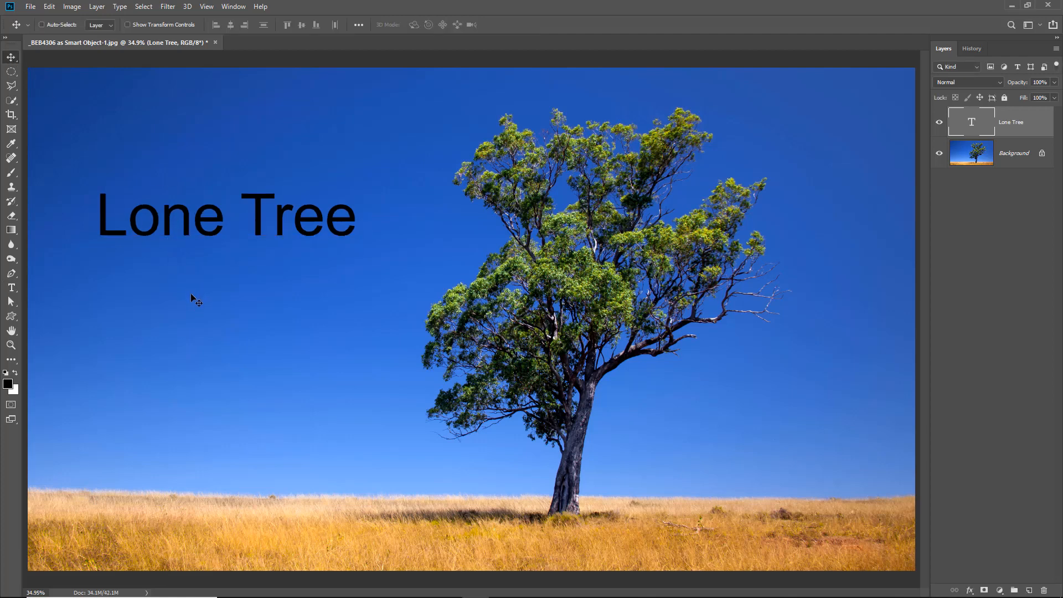
{"action": "double_click", "coordinate": [282, 214]}
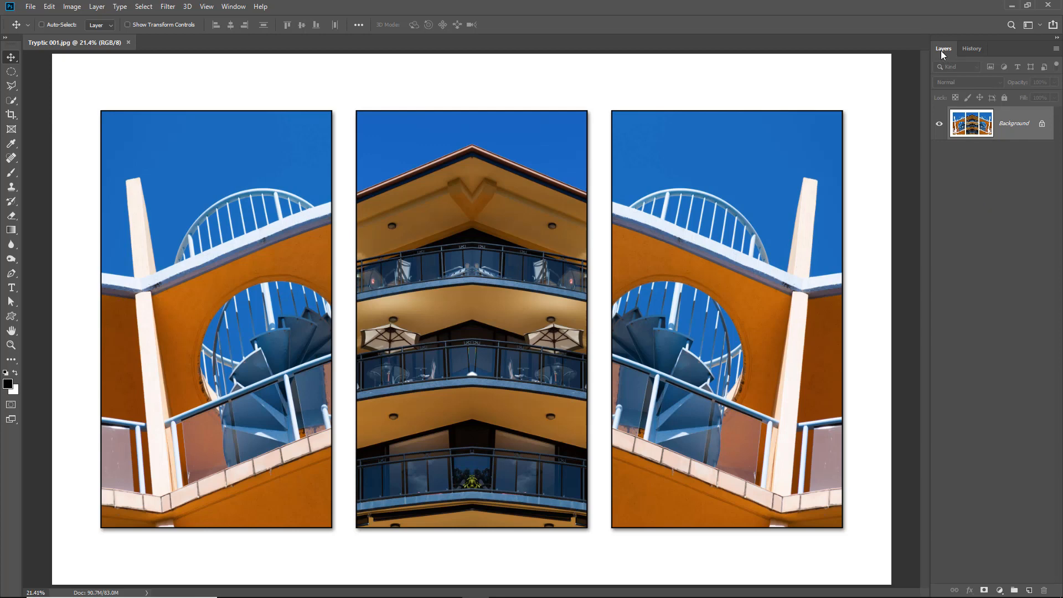
Detach the Layers panel so it floats over the triptych image, and reset the custom workspace to its saved layout
{"action": "left_click_drag", "start_coordinate": [942, 48], "coordinate": [641, 120]}
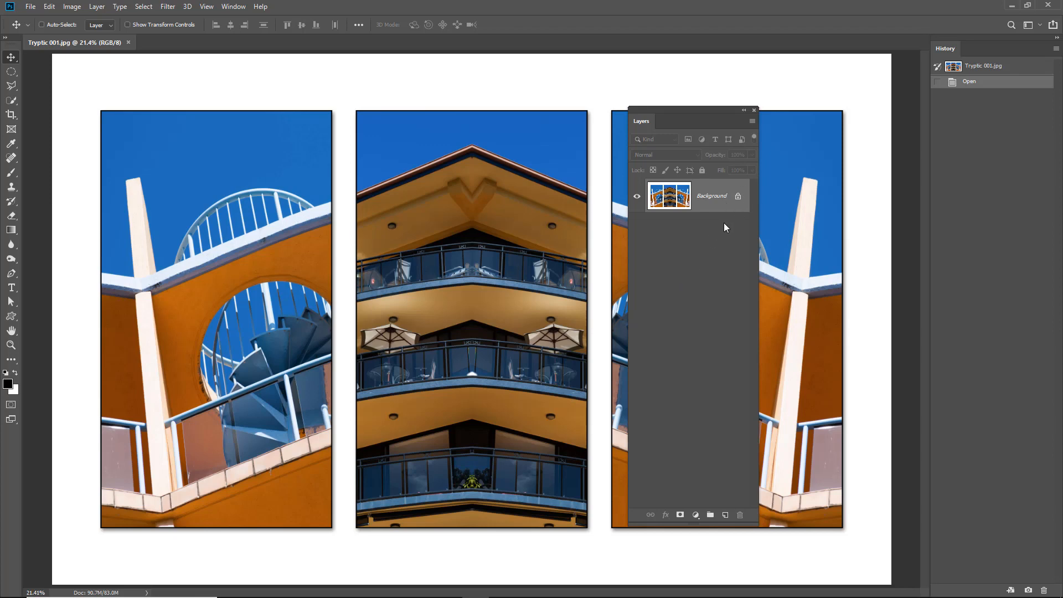
{"action": "left_click", "coordinate": [1040, 25]}
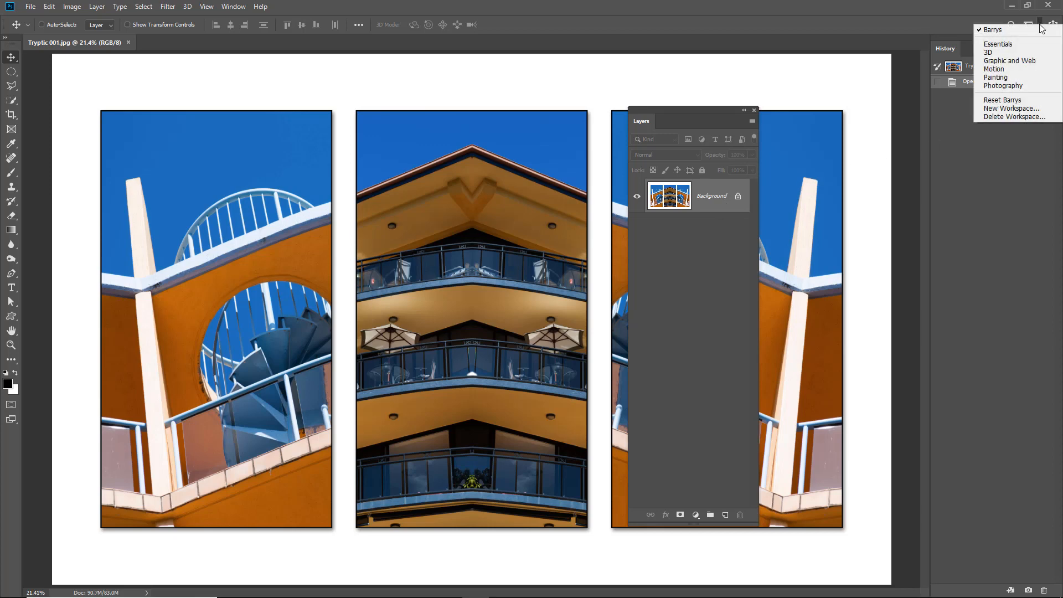
{"action": "left_click", "coordinate": [1014, 102]}
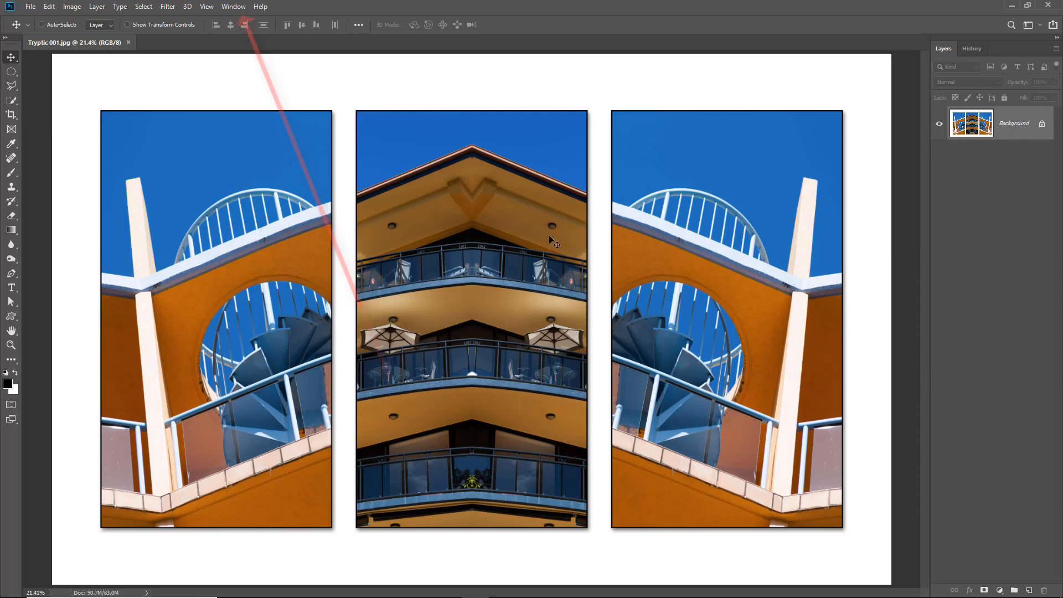
Lock the workspace so its panels cannot be moved accidentally
{"action": "left_click", "coordinate": [233, 7]}
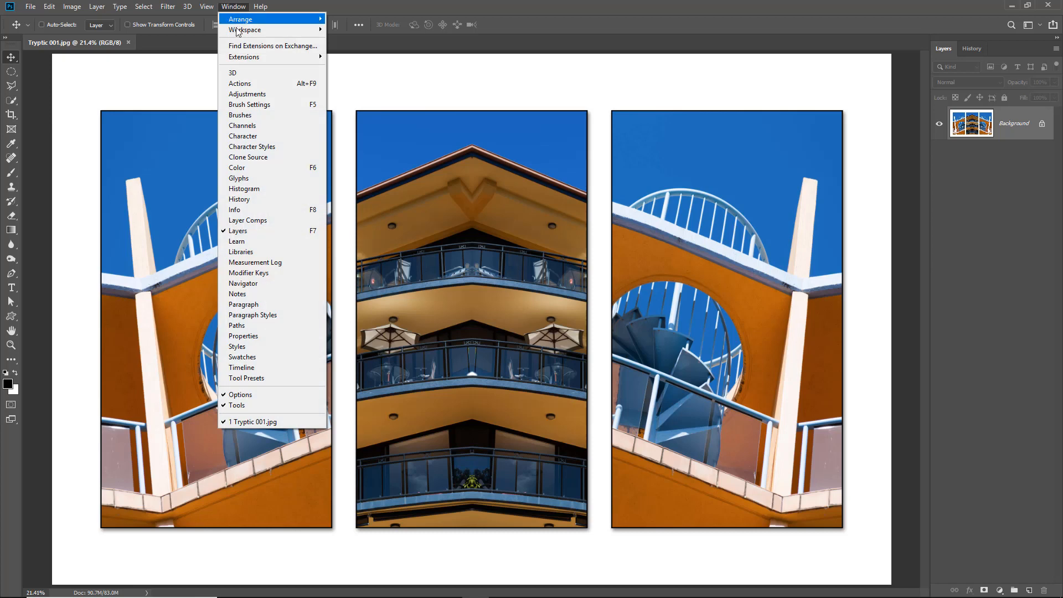
{"action": "mouse_move", "coordinate": [240, 32]}
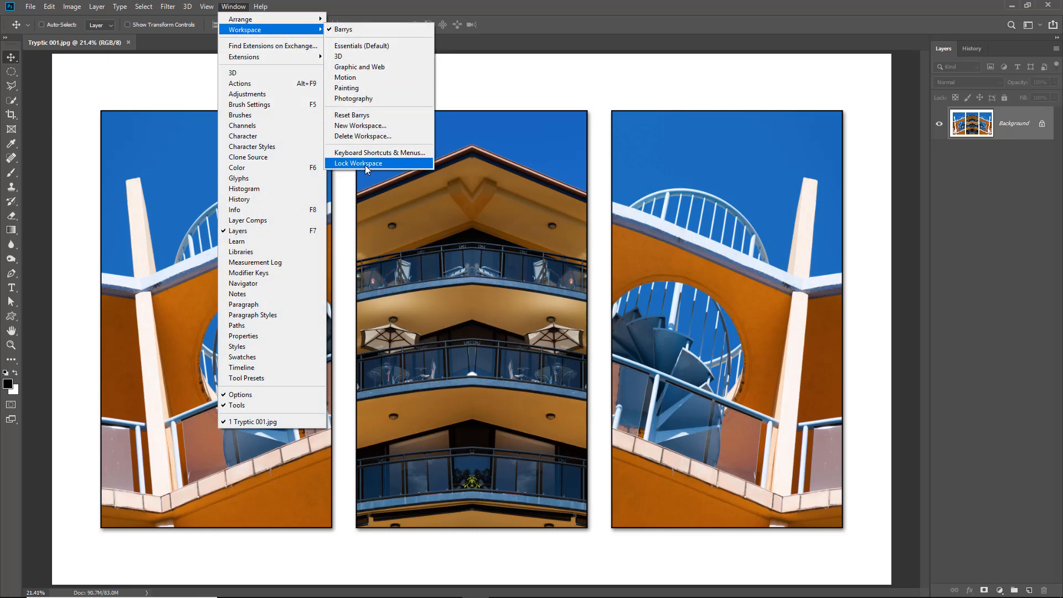
{"action": "left_click", "coordinate": [368, 164]}
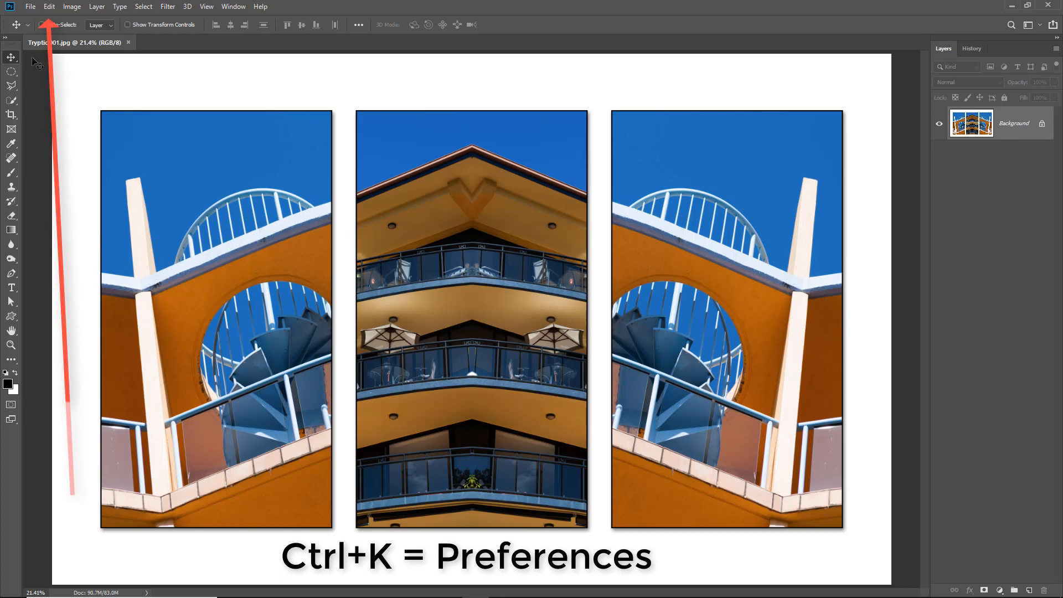
Turn off the Disable the Home Screen option in the General preferences and apply the change
{"action": "left_click", "coordinate": [49, 7]}
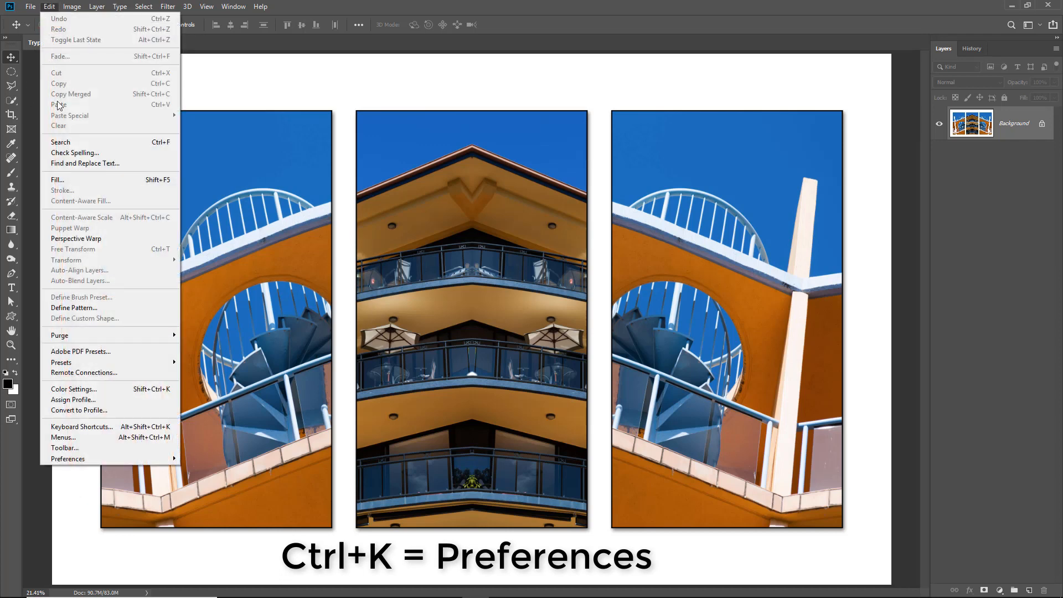
{"action": "mouse_move", "coordinate": [81, 459]}
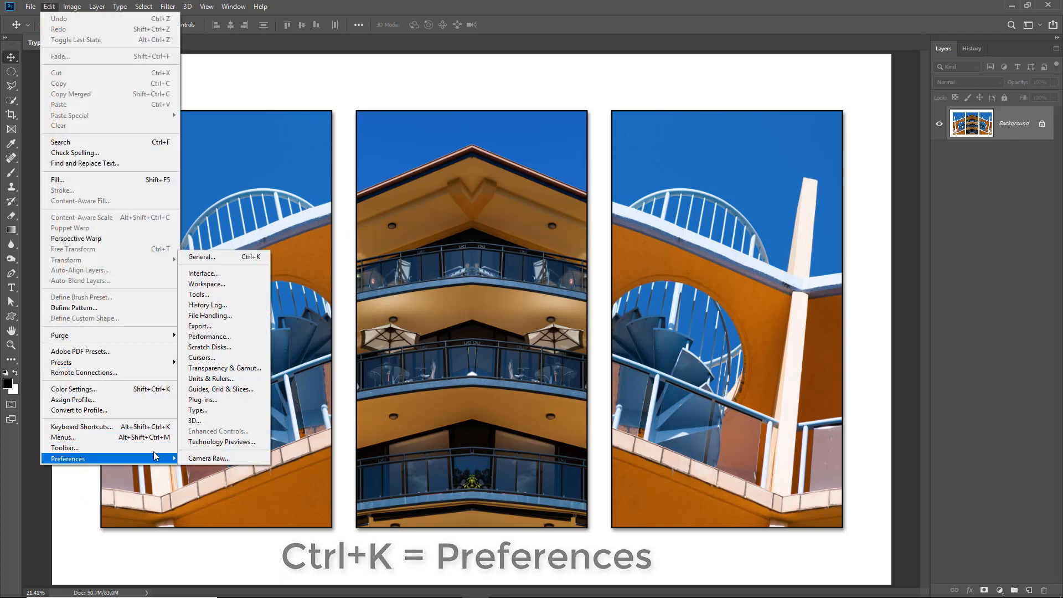
{"action": "left_click", "coordinate": [209, 257]}
{"action": "key", "text": "i"}
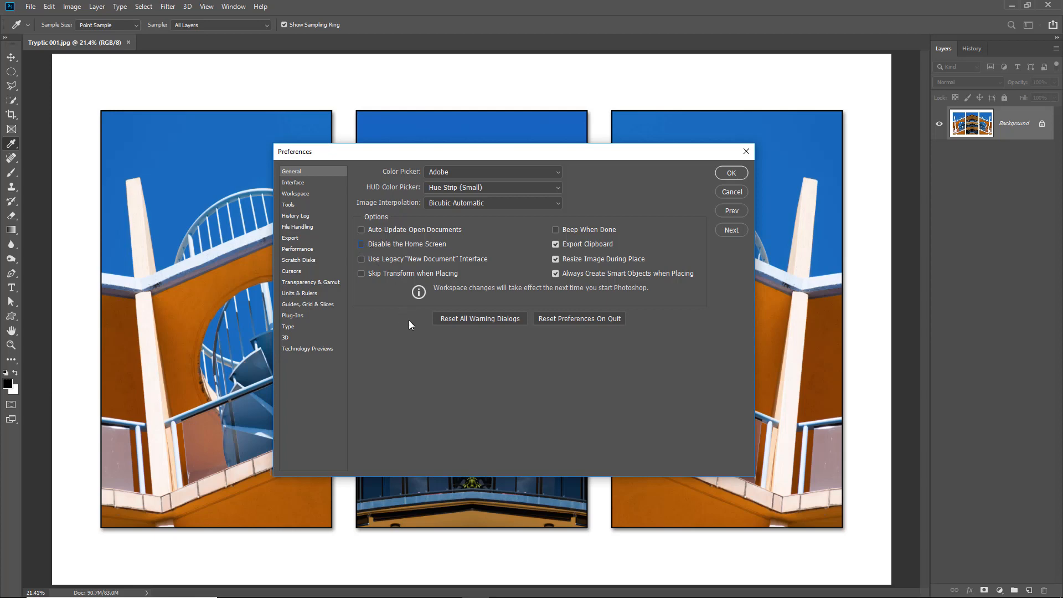
{"action": "left_click", "coordinate": [730, 173]}
{"action": "key", "text": "v"}
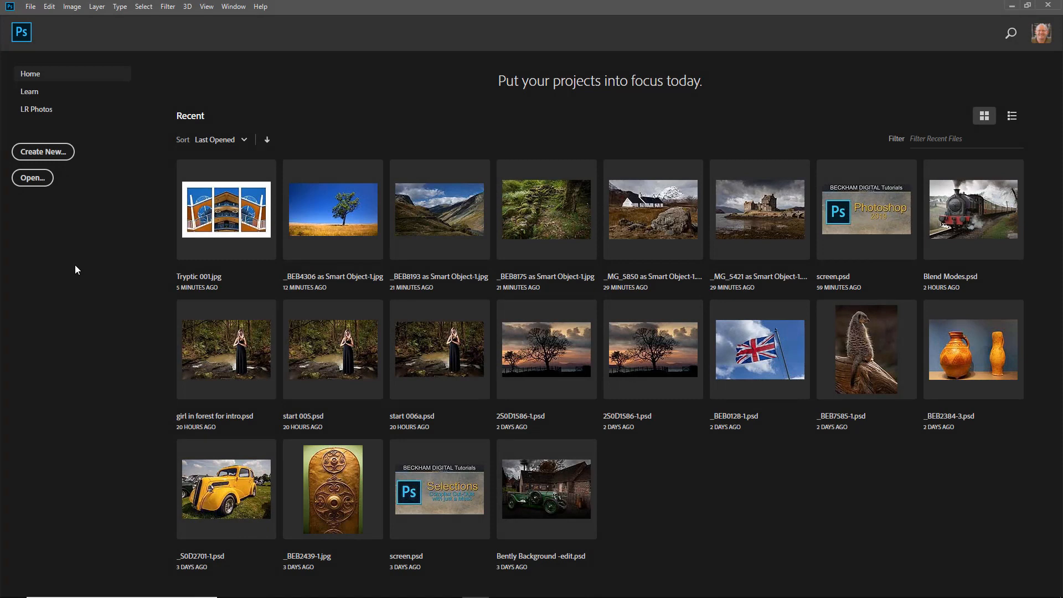
Open Tryptic 001.jpg and the lone tree photo from the recent files, revisiting the Home screen after each, and go back to the workspace
{"action": "left_click", "coordinate": [217, 210]}
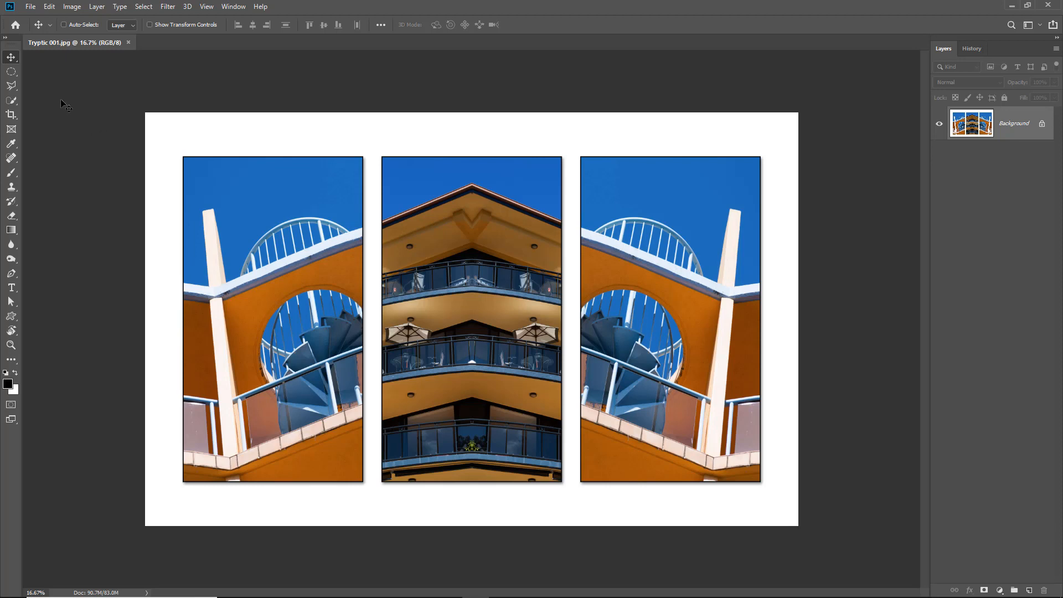
{"action": "left_click", "coordinate": [15, 26]}
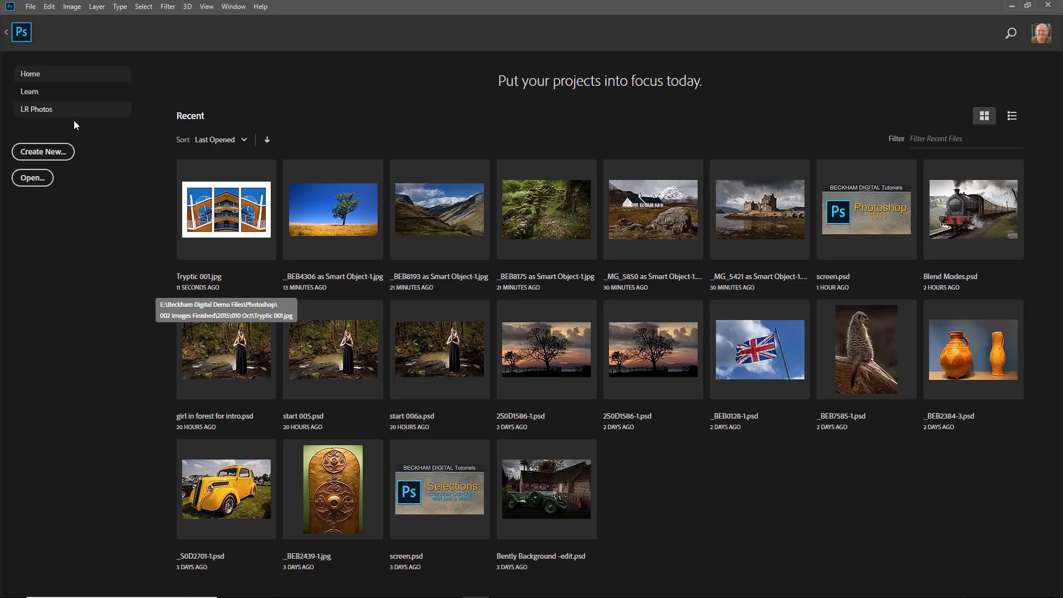
{"action": "left_click", "coordinate": [339, 210]}
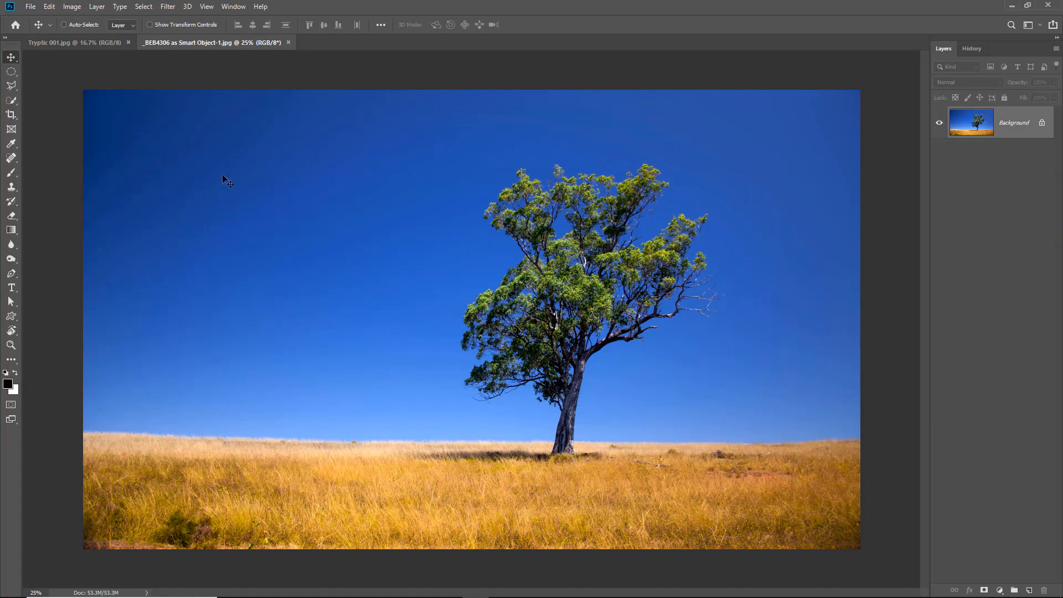
{"action": "left_click", "coordinate": [15, 26]}
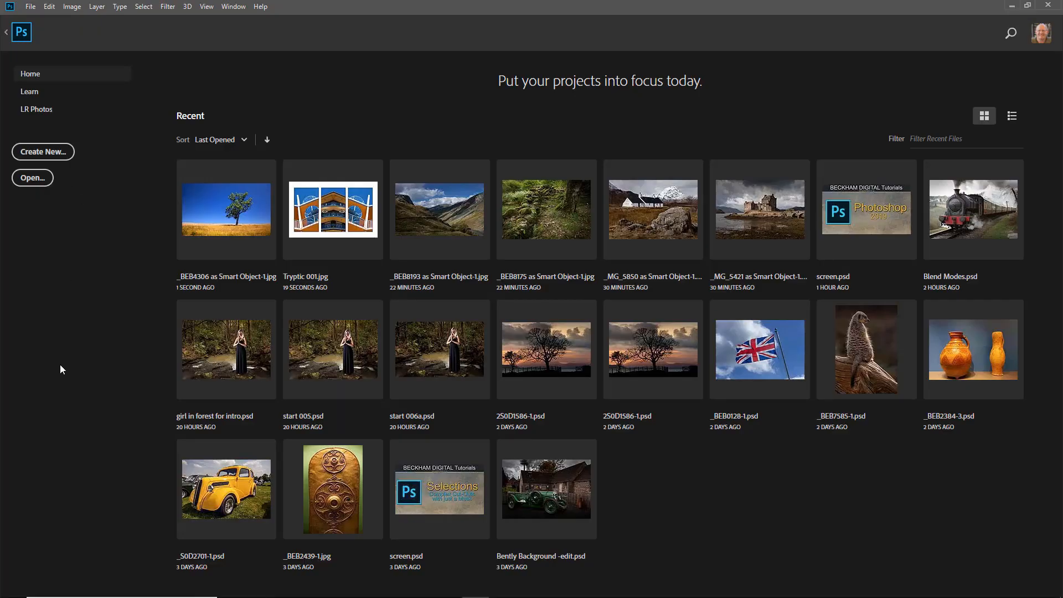
{"action": "left_click", "coordinate": [21, 34]}
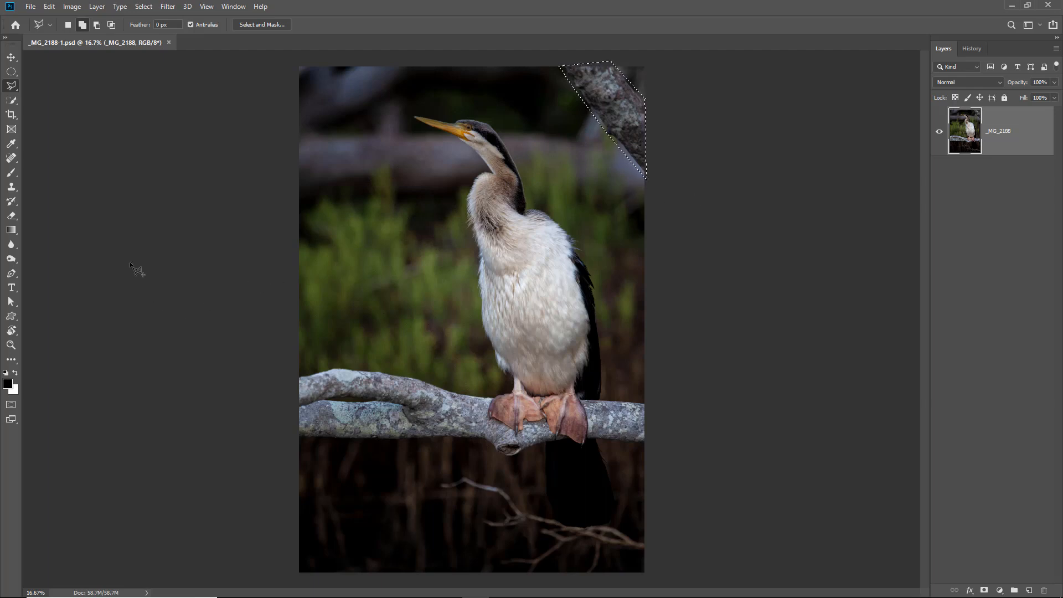
Examine the Content-Aware option in the standard Fill dialog for the selected branch, and close it without filling
{"action": "left_click", "coordinate": [49, 8]}
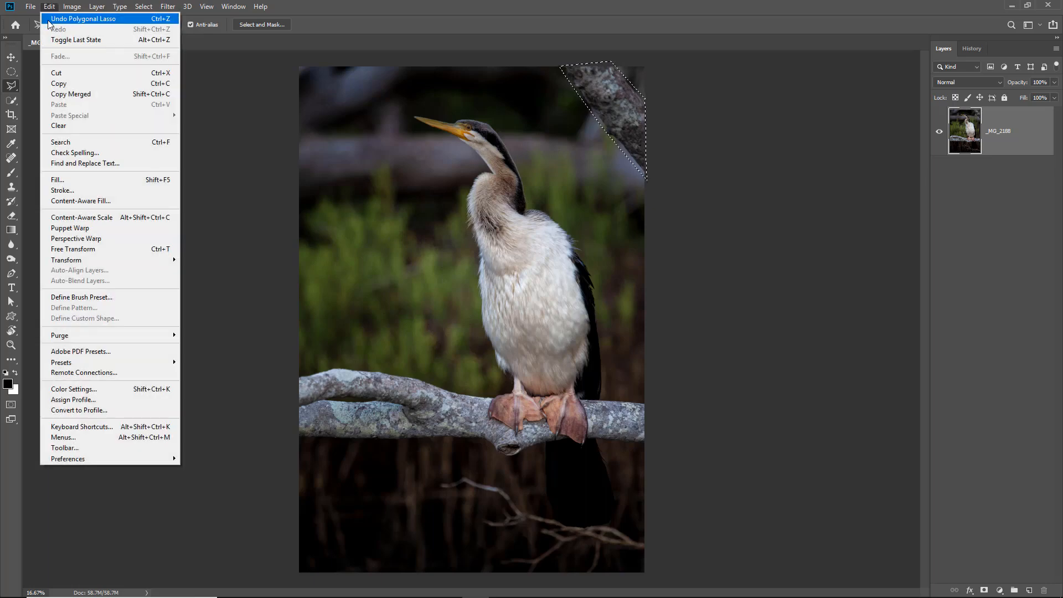
{"action": "left_click", "coordinate": [57, 180]}
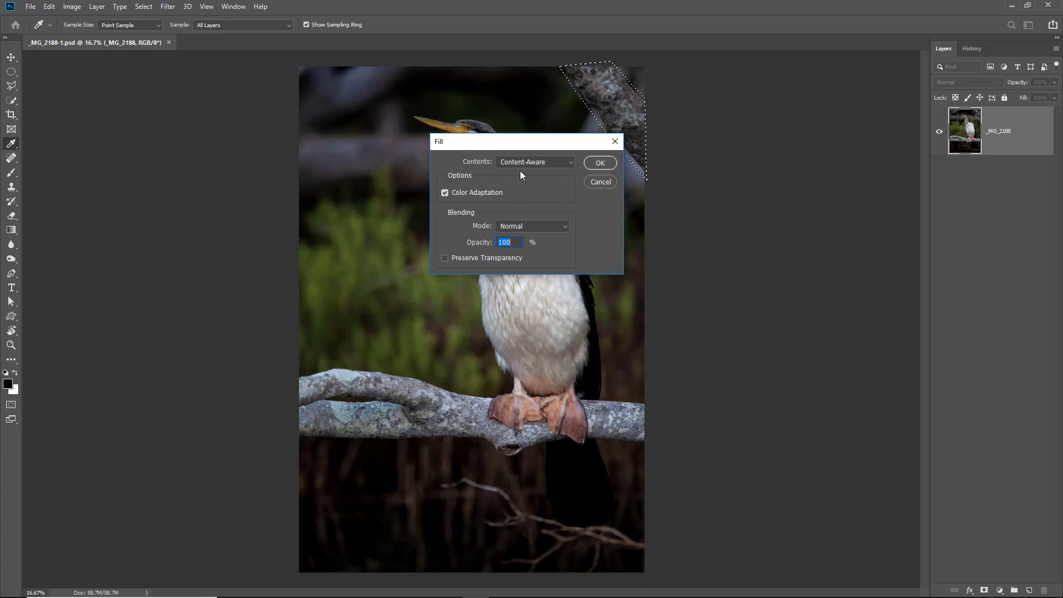
{"action": "left_click", "coordinate": [596, 181]}
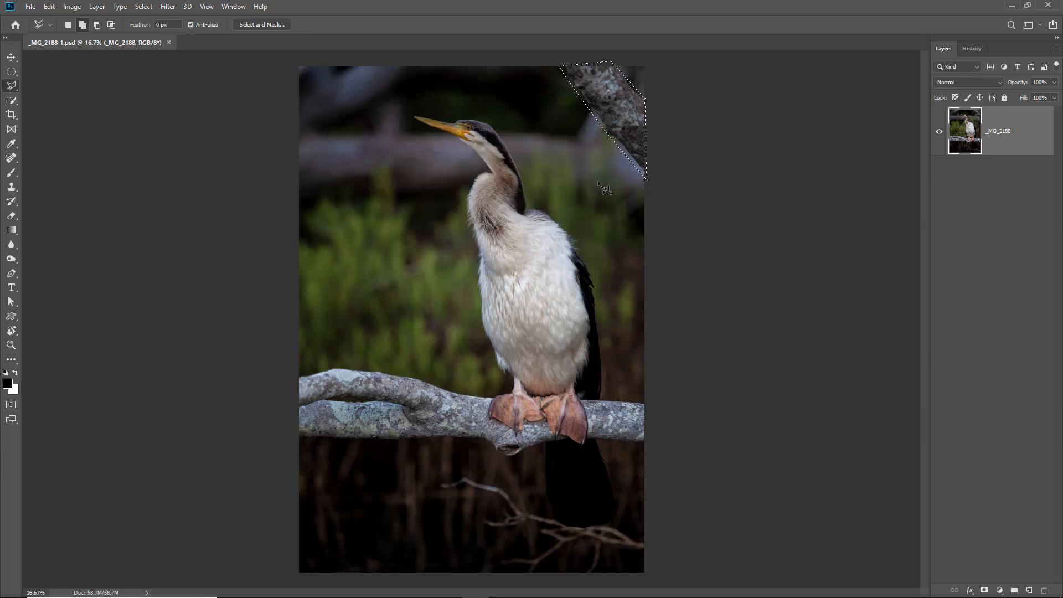
Start Content-Aware Fill on the selected branch and exclude the bird's beak and head from the sampling area
{"action": "left_click", "coordinate": [49, 6]}
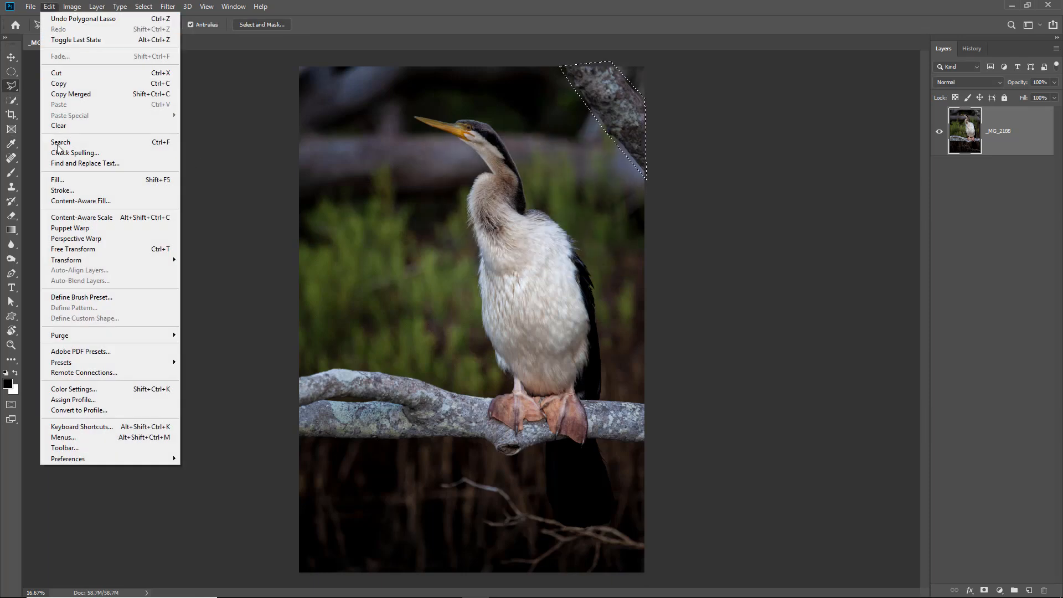
{"action": "left_click", "coordinate": [62, 201]}
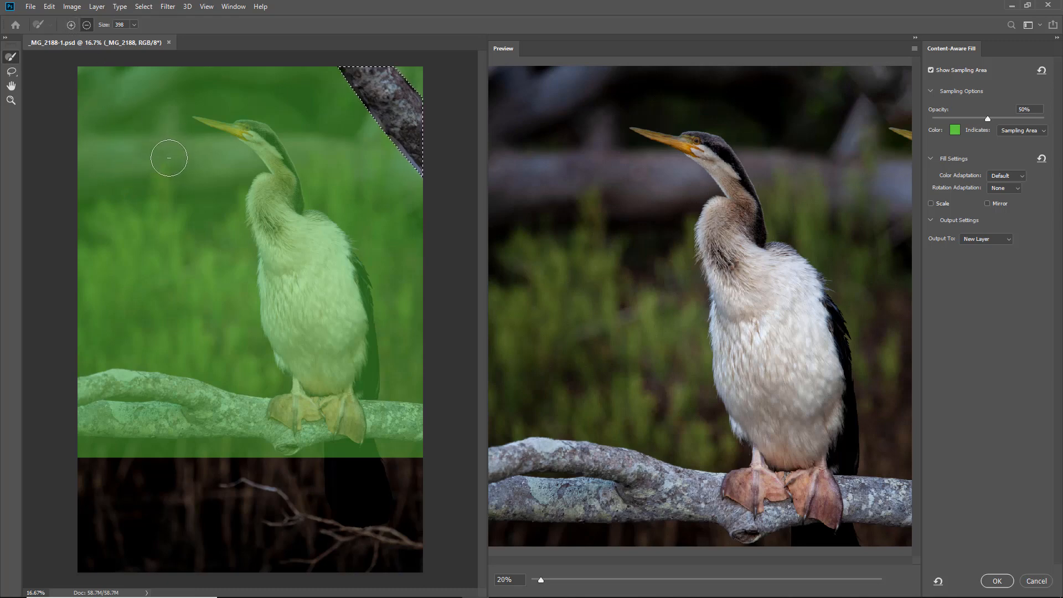
{"action": "left_click_drag", "start_coordinate": [160, 118], "coordinate": [275, 141]}
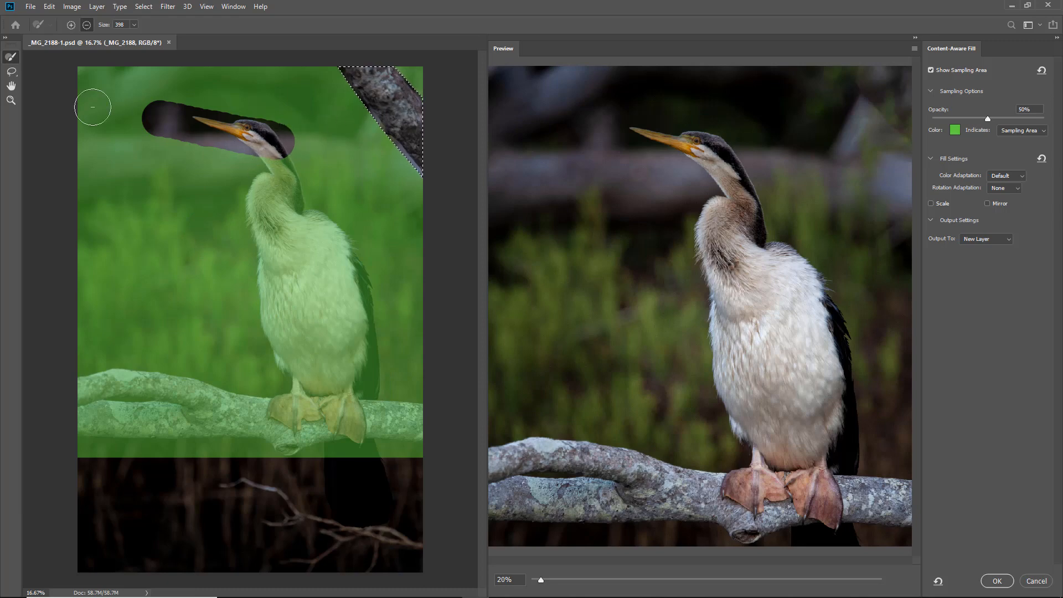
Extend the selection with the Lasso to cover the photo's whole upper-right corner, and output the fill to a new layer
{"action": "left_click", "coordinate": [11, 72]}
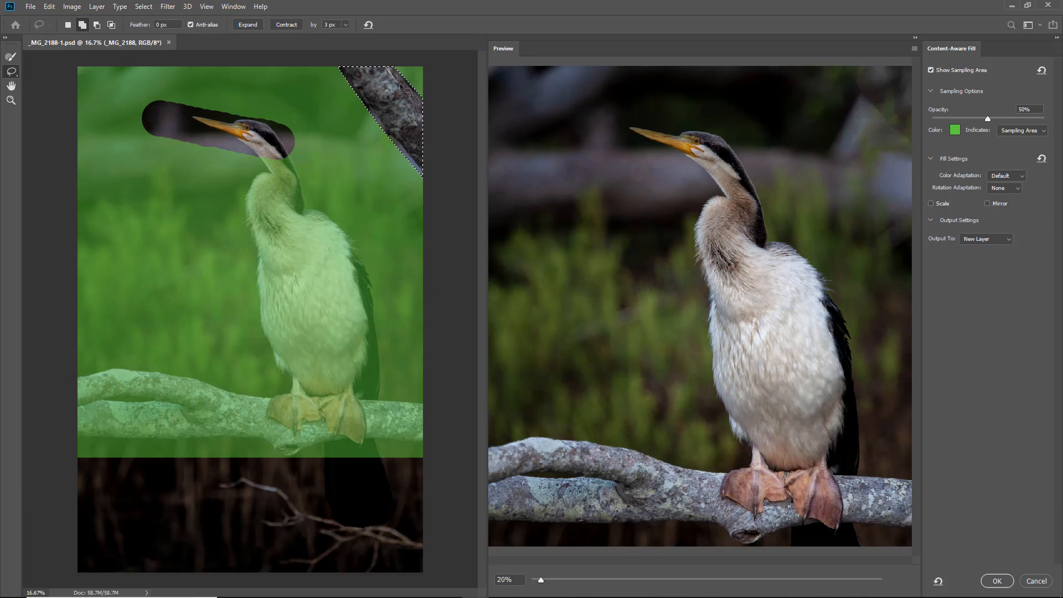
{"action": "left_click_drag", "start_coordinate": [399, 85], "coordinate": [427, 109]}
{"action": "left_click_drag", "start_coordinate": [387, 56], "coordinate": [387, 60]}
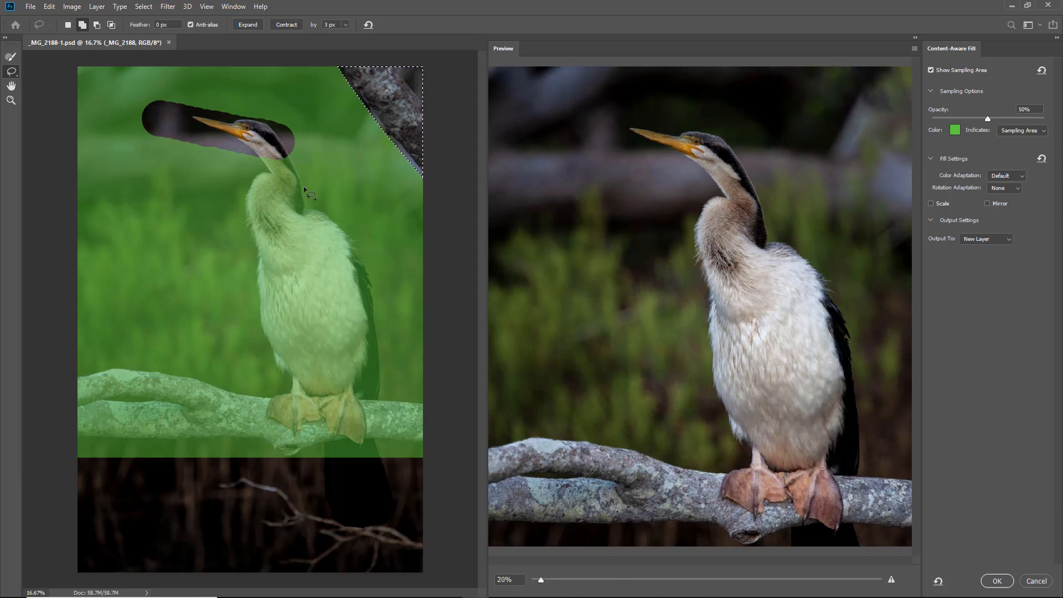
{"action": "left_click", "coordinate": [996, 580]}
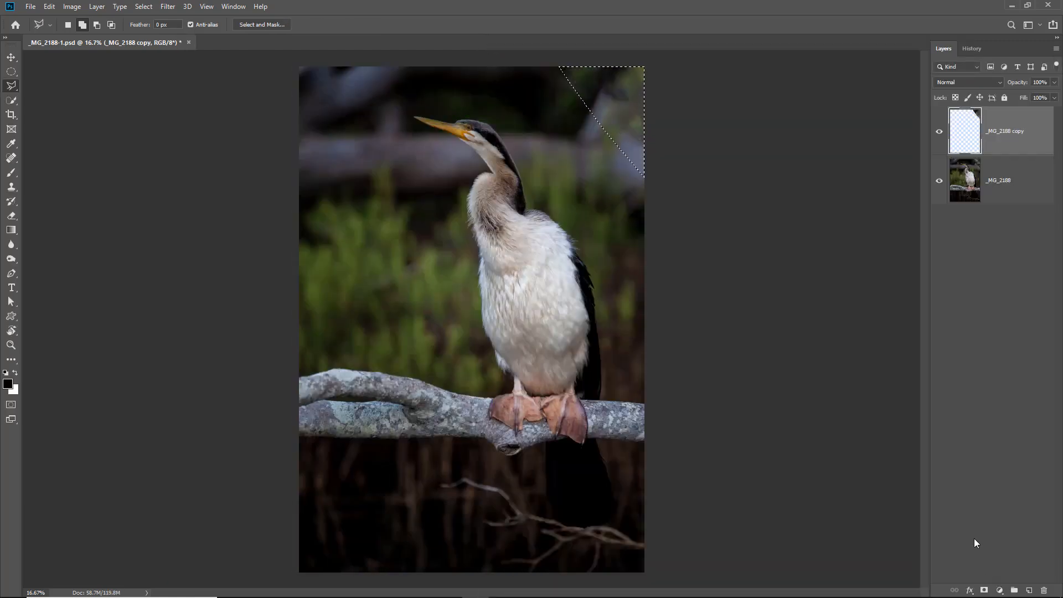
Deselect the filled corner and toggle the fill layer's visibility off and on to compare the result
{"action": "key", "text": "ctrl+d"}
{"action": "left_click", "coordinate": [935, 131]}
{"action": "left_click", "coordinate": [938, 131]}
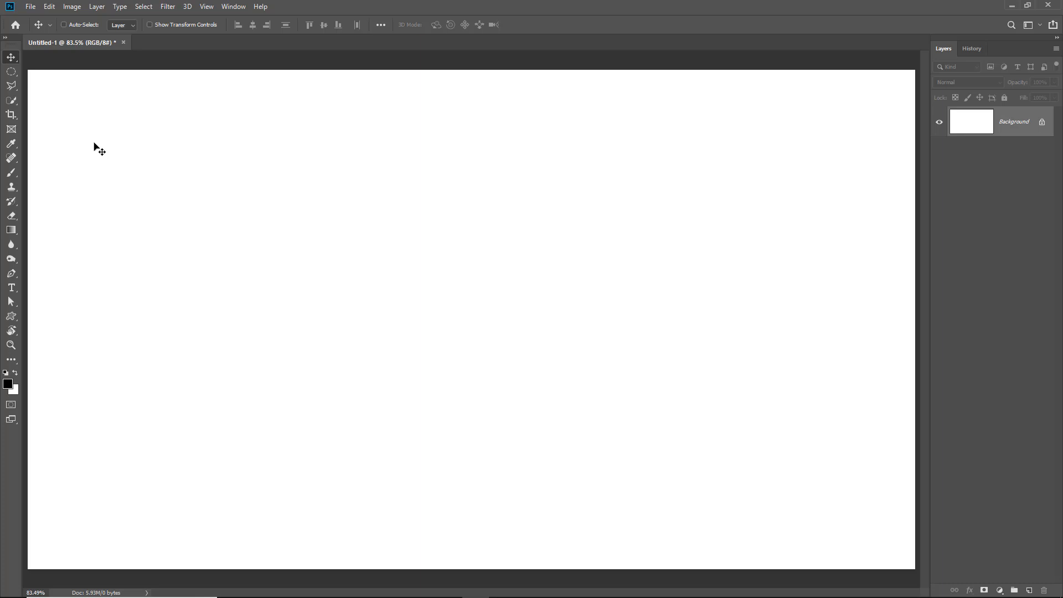
Draw two rectangular frames with the Frame tool side by side across the upper canvas, making the right one wider
{"action": "left_click", "coordinate": [16, 132]}
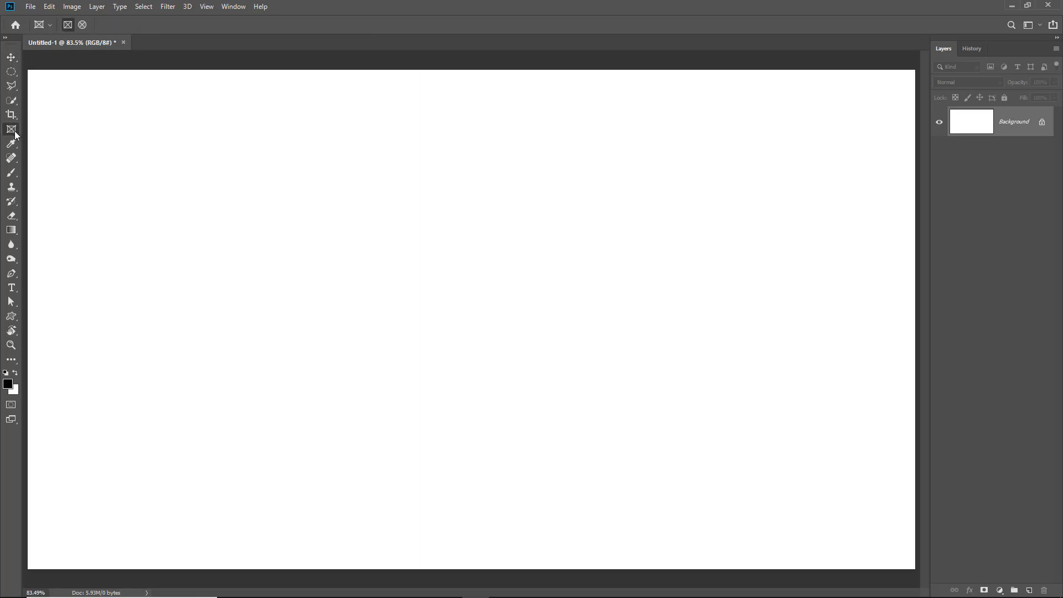
{"action": "left_click_drag", "start_coordinate": [58, 103], "coordinate": [379, 328]}
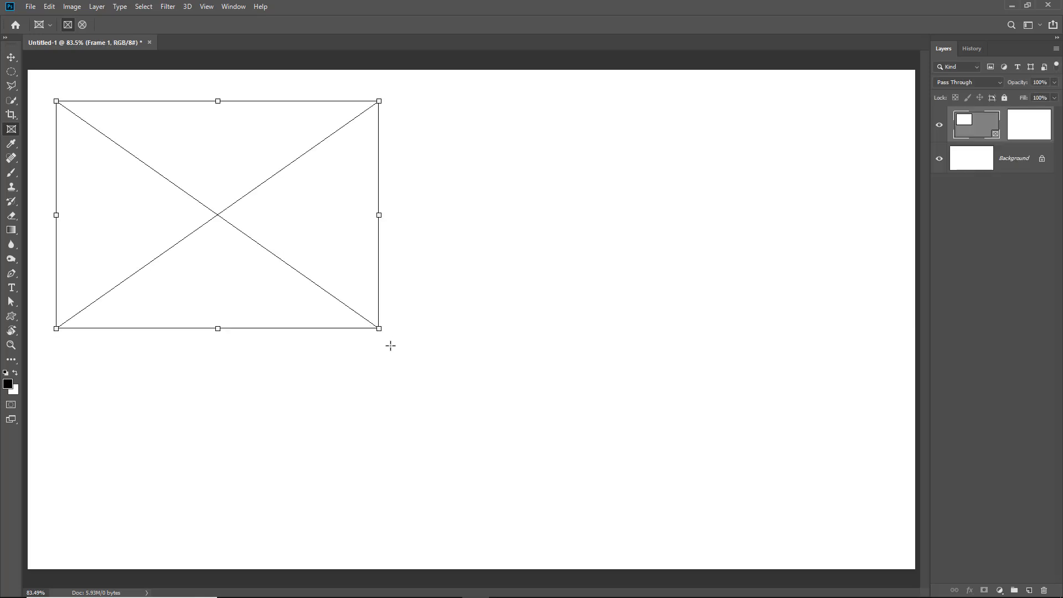
{"action": "left_click_drag", "start_coordinate": [404, 100], "coordinate": [850, 328]}
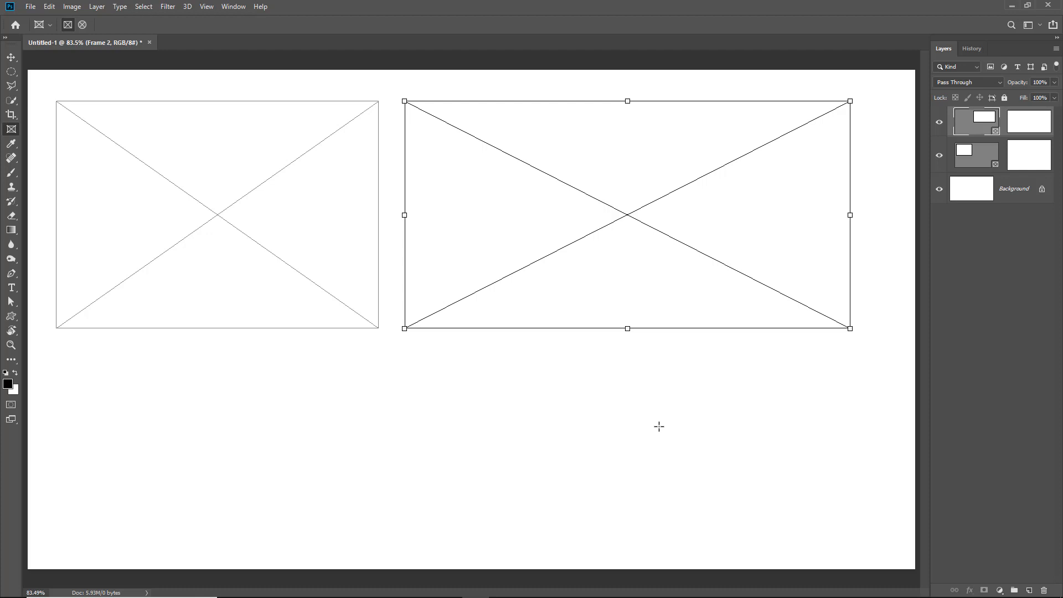
Switch to File Explorer and place the image _BEB0463-2 in the left frame and _BEB2422-1 in the right frame
{"action": "key", "text": "alt+Tab"}
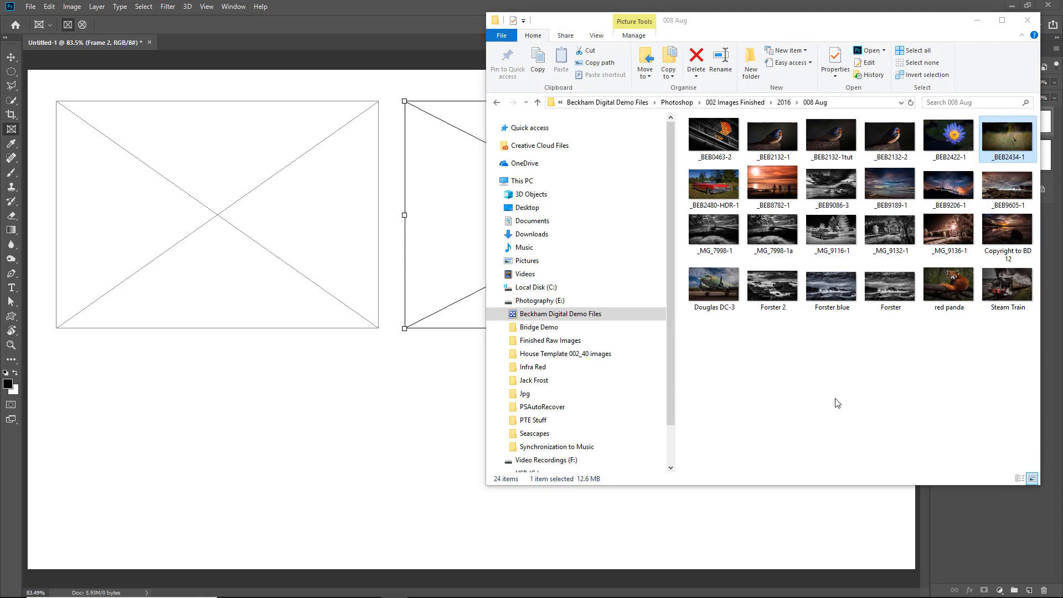
{"action": "left_click", "coordinate": [712, 135]}
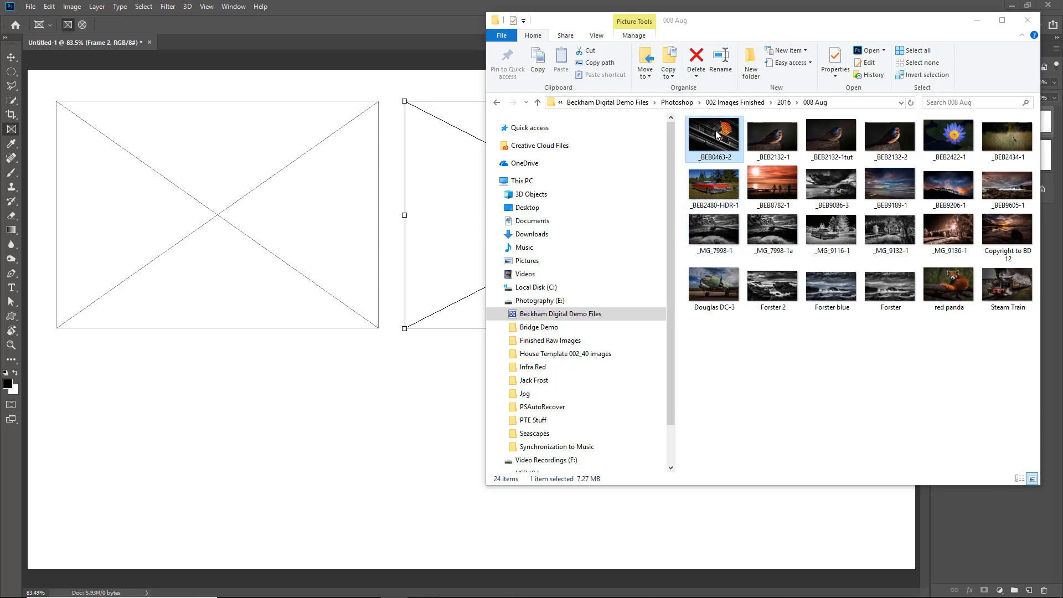
{"action": "left_click_drag", "start_coordinate": [720, 138], "coordinate": [216, 218]}
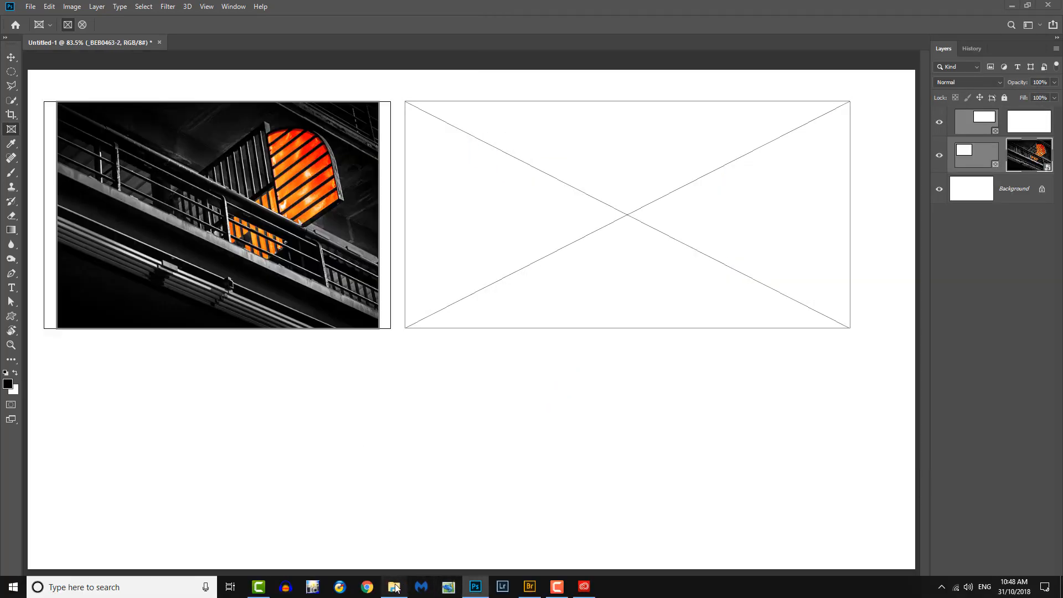
{"action": "left_click", "coordinate": [400, 586]}
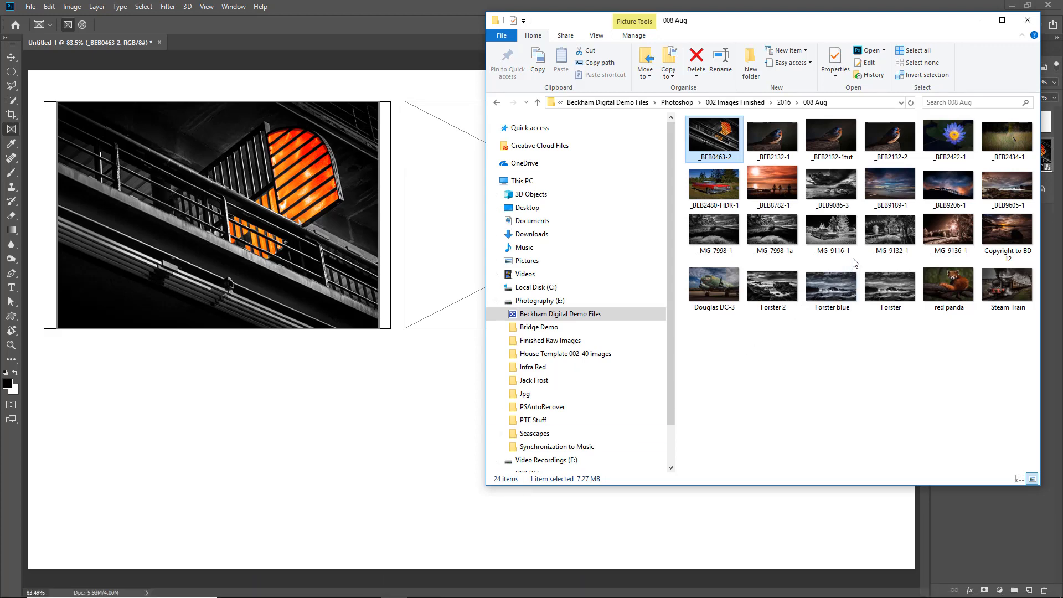
{"action": "left_click_drag", "start_coordinate": [954, 136], "coordinate": [526, 243]}
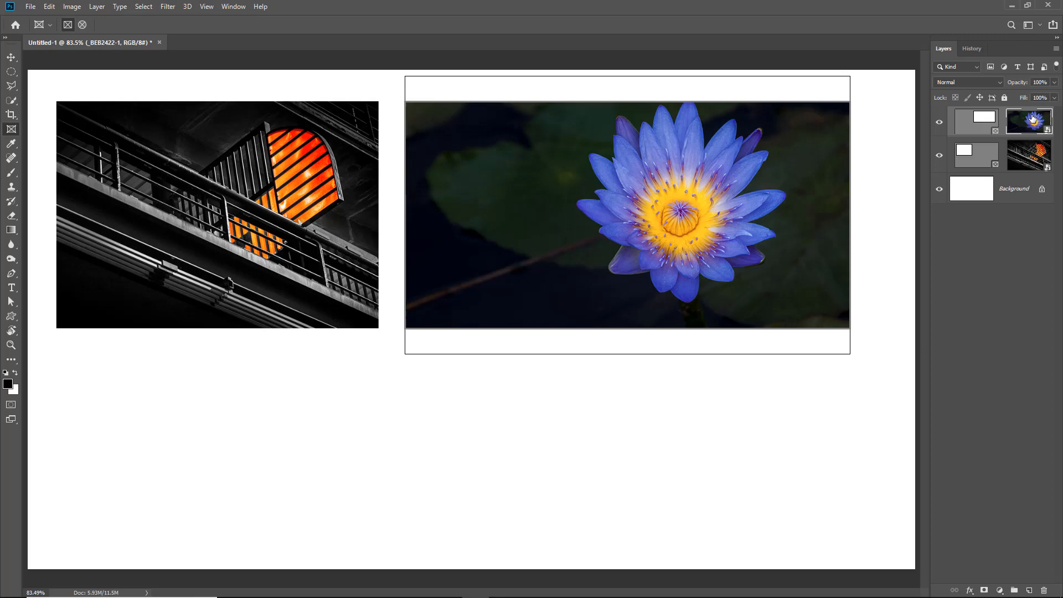
Lower the flower image's top edge to its frame's top edge, reducing its height to about 61%, and select the railing image
{"action": "key", "text": "ctrl+t"}
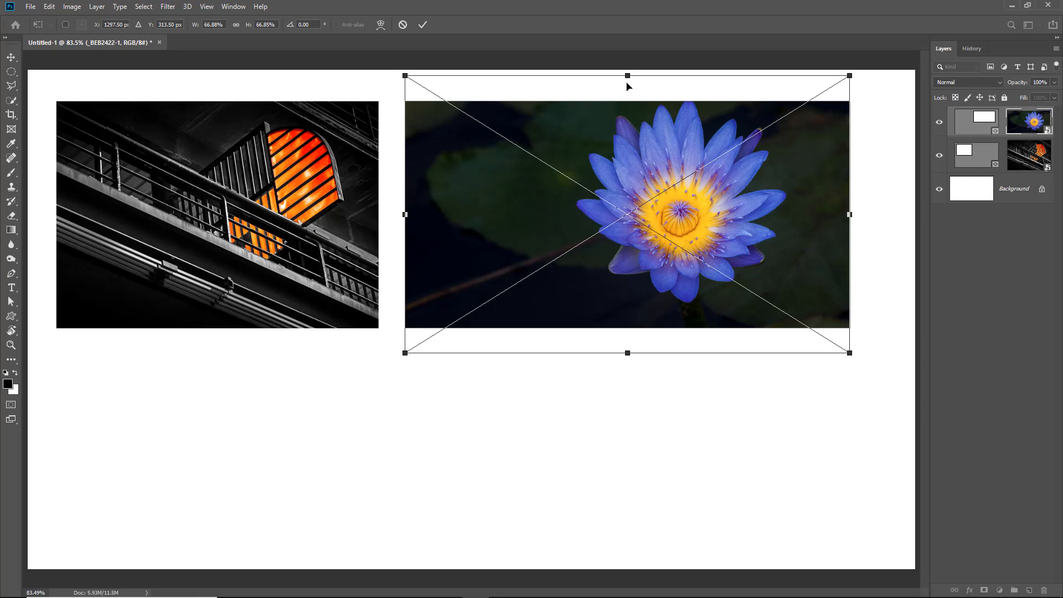
{"action": "left_click_drag", "start_coordinate": [627, 76], "coordinate": [628, 101]}
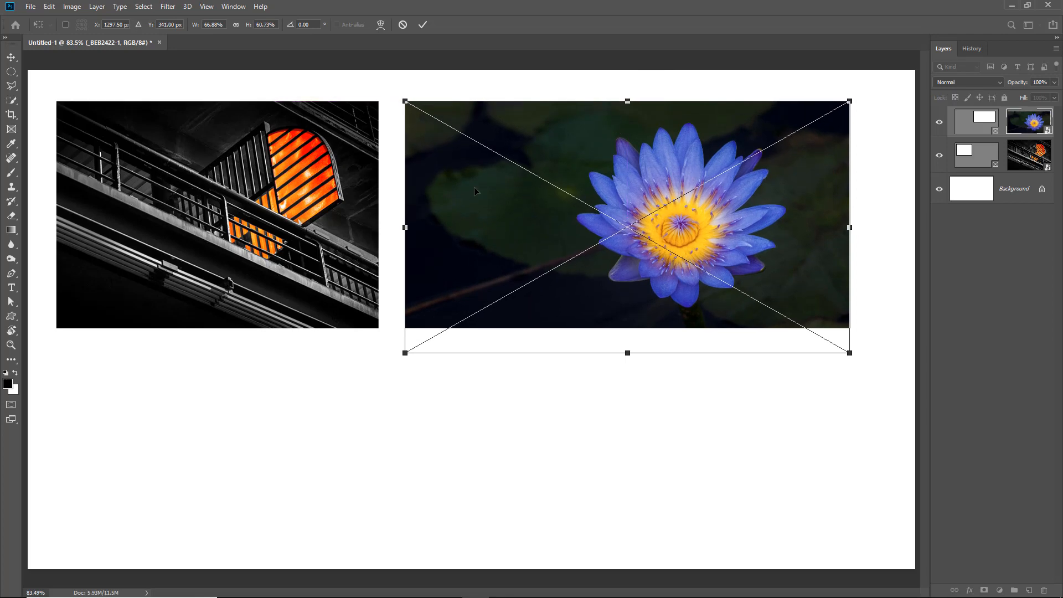
{"action": "left_click", "coordinate": [1033, 156]}
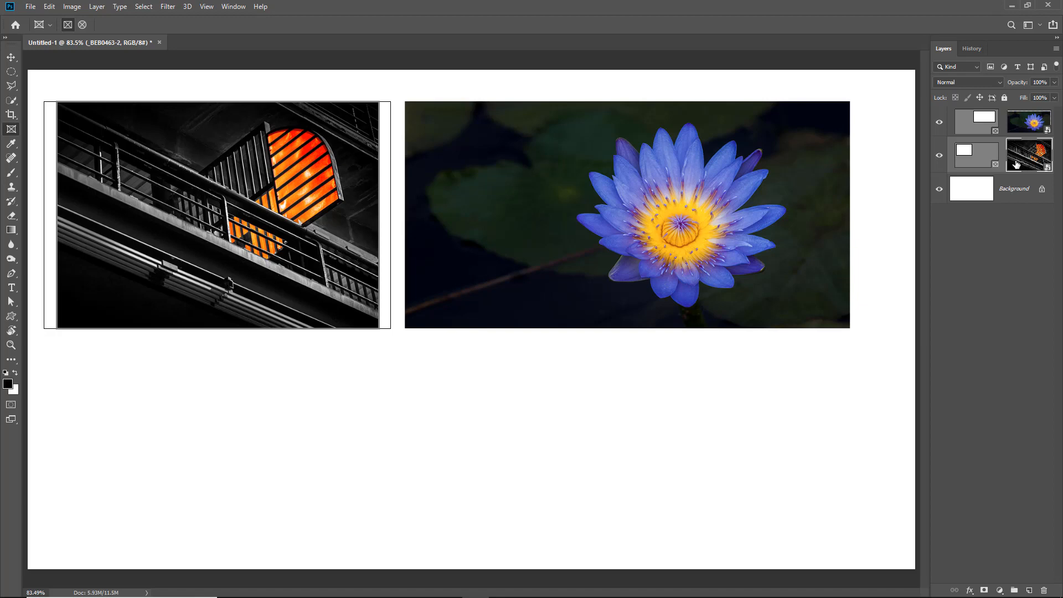
Scale the railing image to about 66% inside the left frame, commit it, and select the frame itself
{"action": "key", "text": "ctrl+t"}
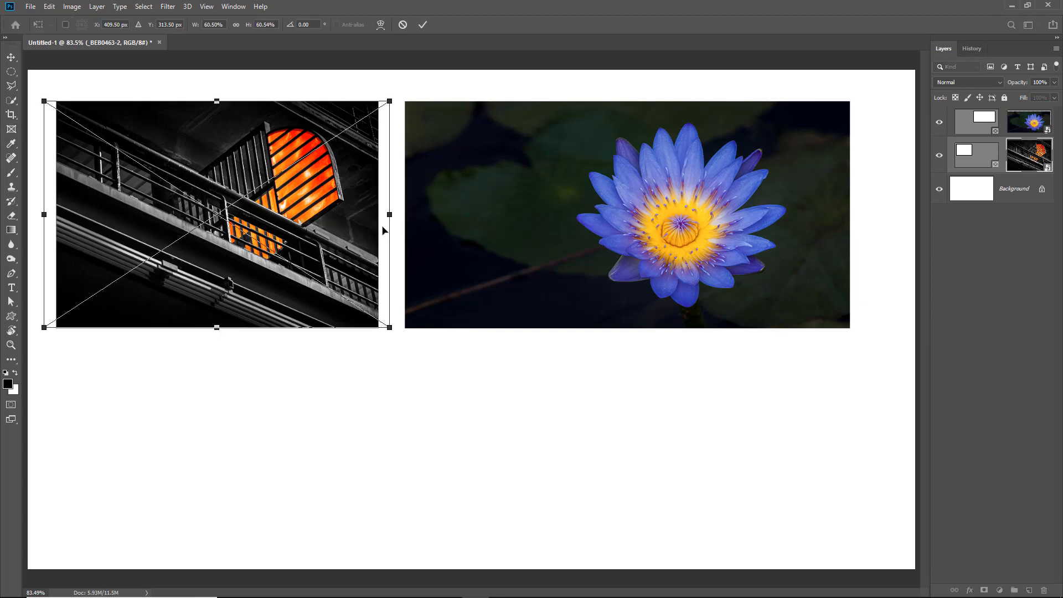
{"action": "left_click_drag", "start_coordinate": [389, 215], "coordinate": [378, 238]}
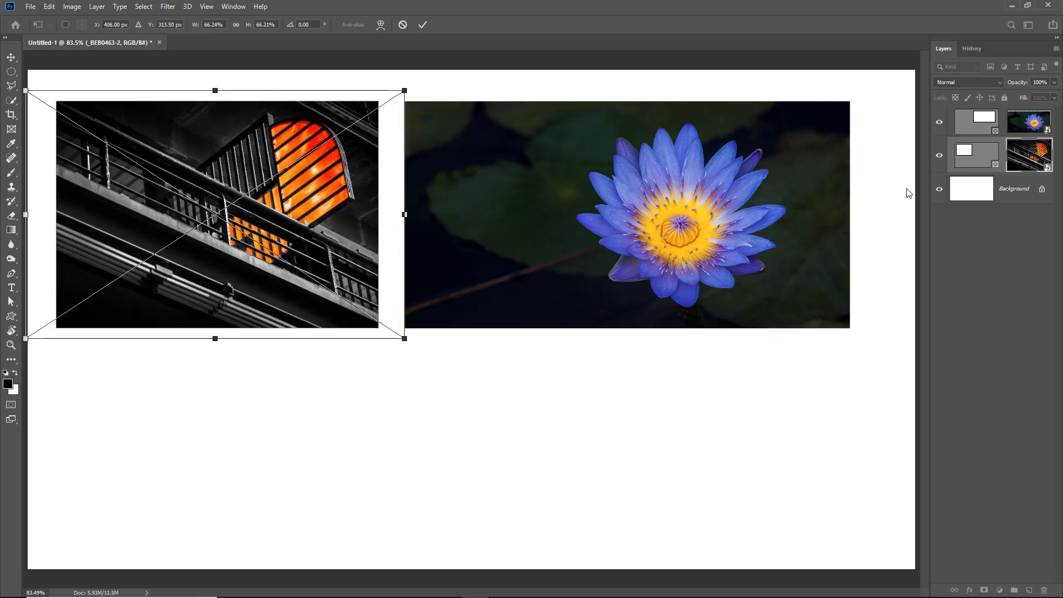
{"action": "left_click", "coordinate": [968, 194]}
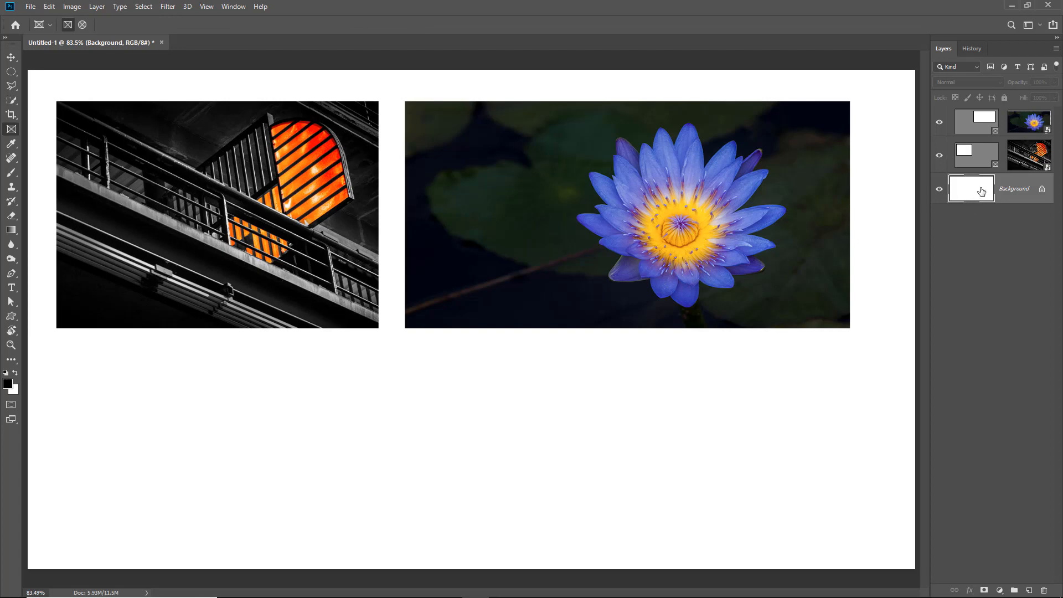
{"action": "left_click", "coordinate": [977, 158]}
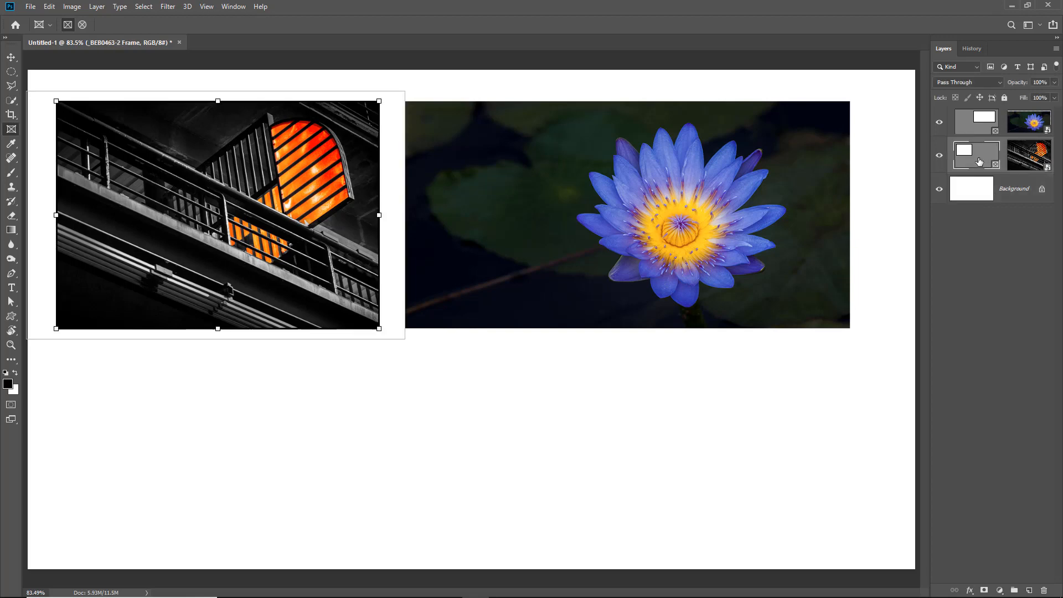
{"action": "key", "text": "ctrl+t"}
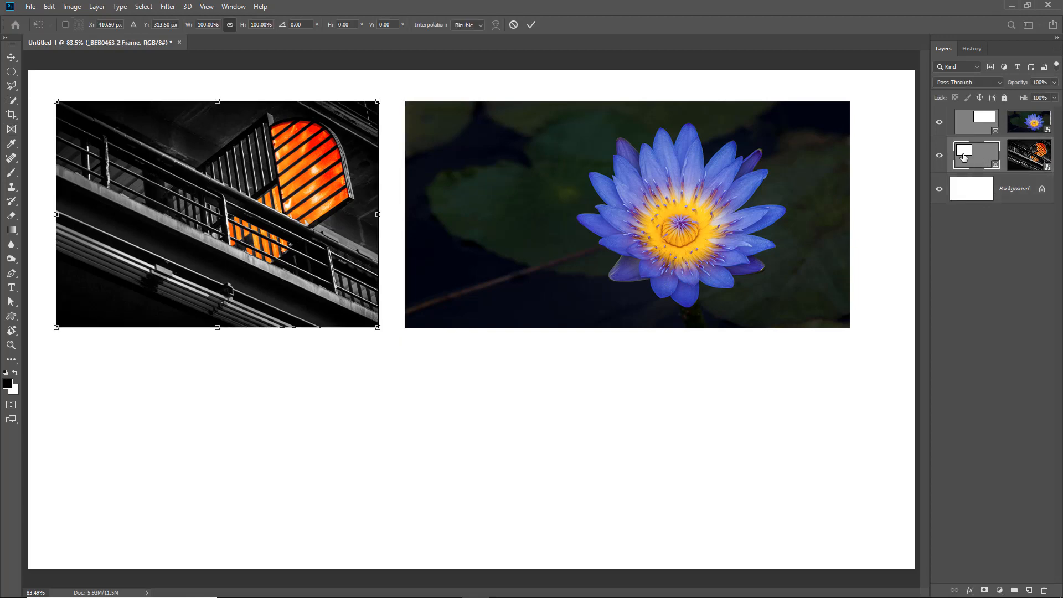
{"action": "left_click_drag", "start_coordinate": [376, 101], "coordinate": [324, 140]}
{"action": "key", "text": "Escape"}
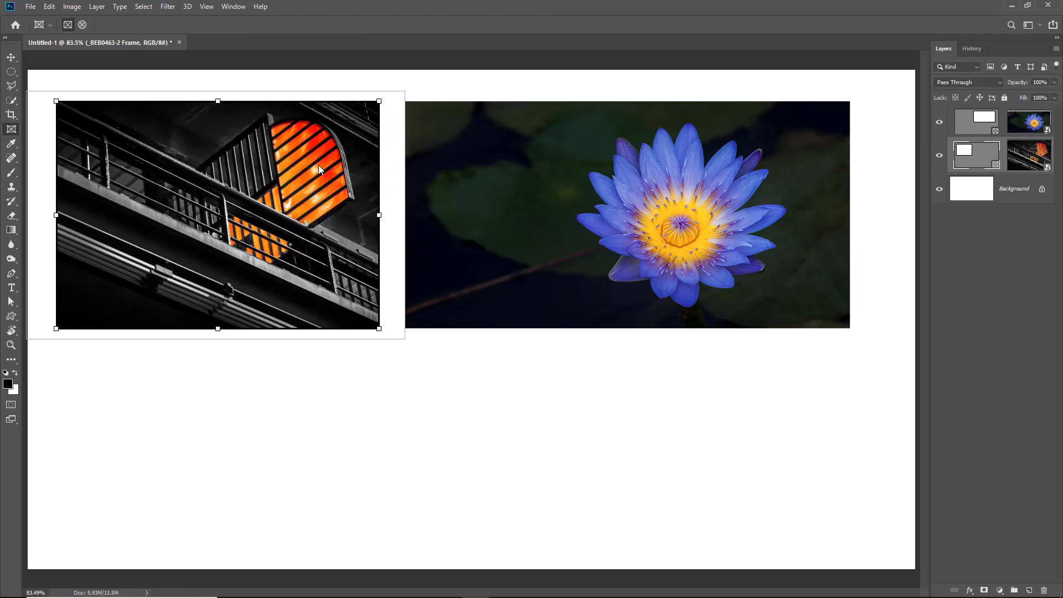
Add the railing image to the frame selection and scale both together to about 66%, keeping the lower-left corner in place
{"action": "left_click", "coordinate": [1008, 160]}
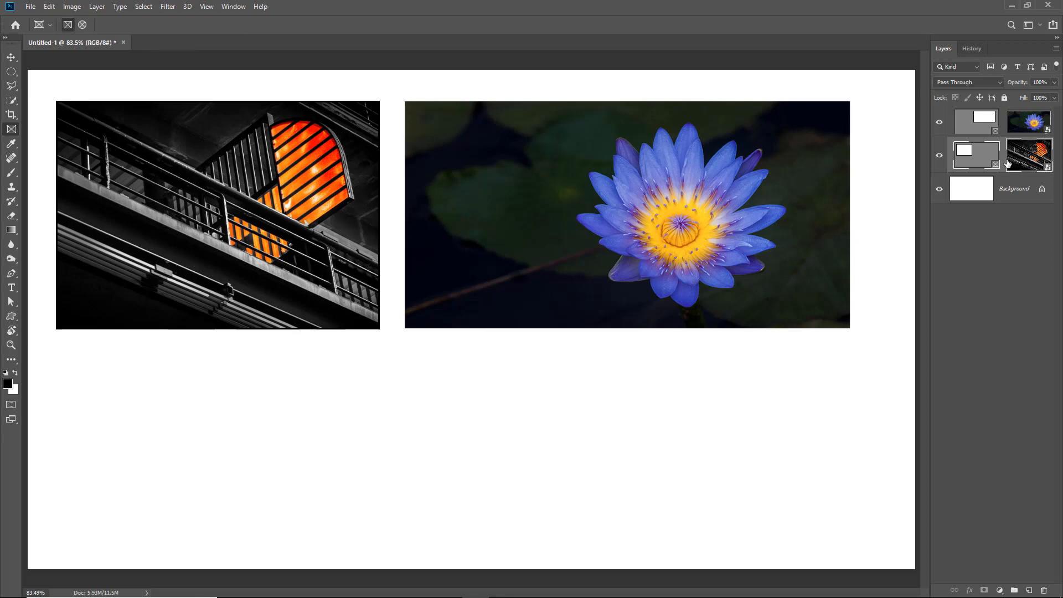
{"action": "key", "text": "ctrl+t"}
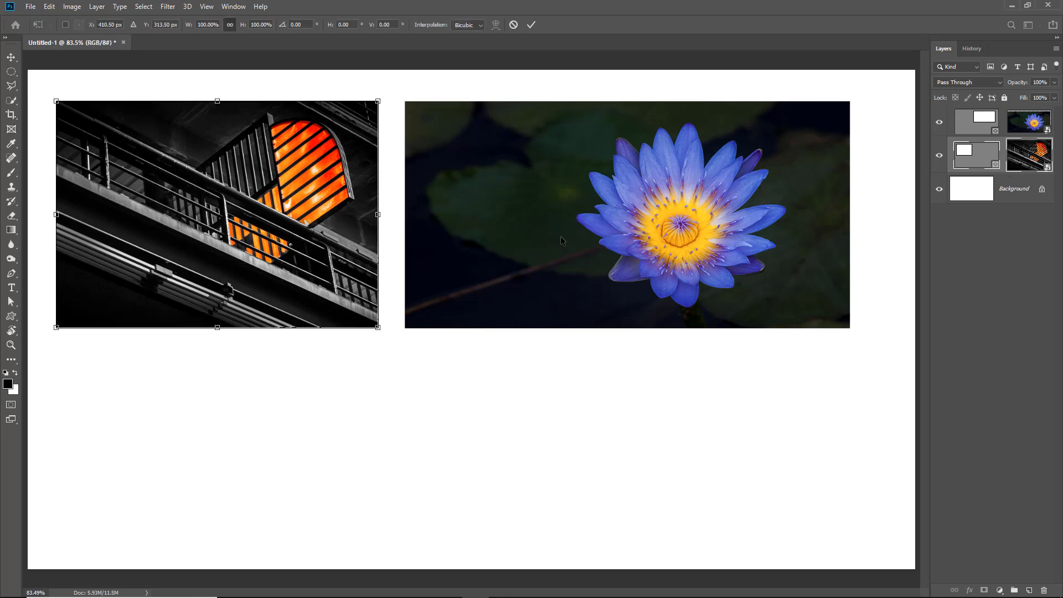
{"action": "left_click_drag", "start_coordinate": [379, 102], "coordinate": [265, 180]}
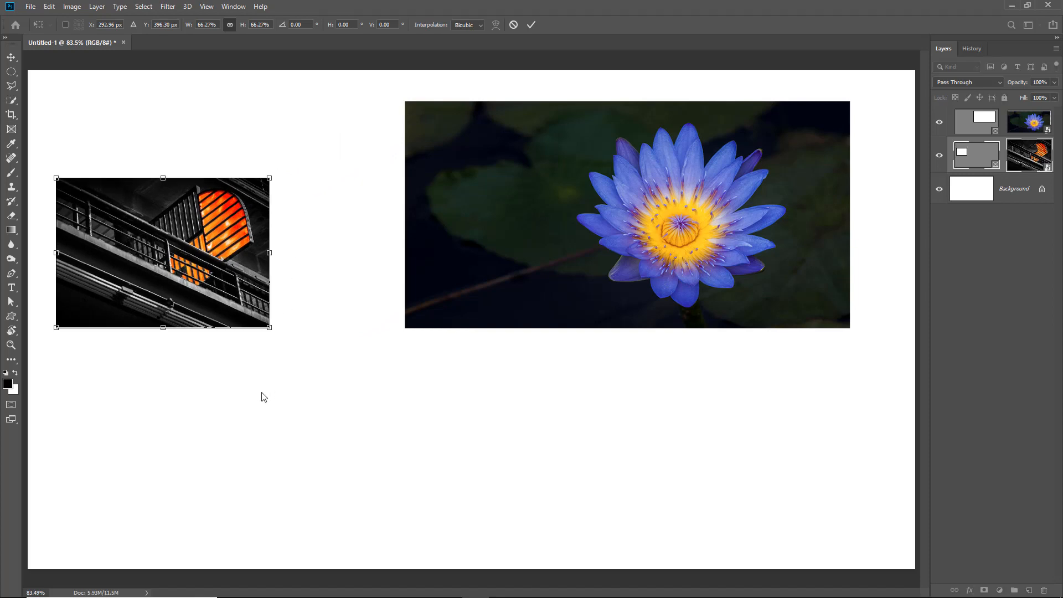
{"action": "left_click", "coordinate": [530, 26]}
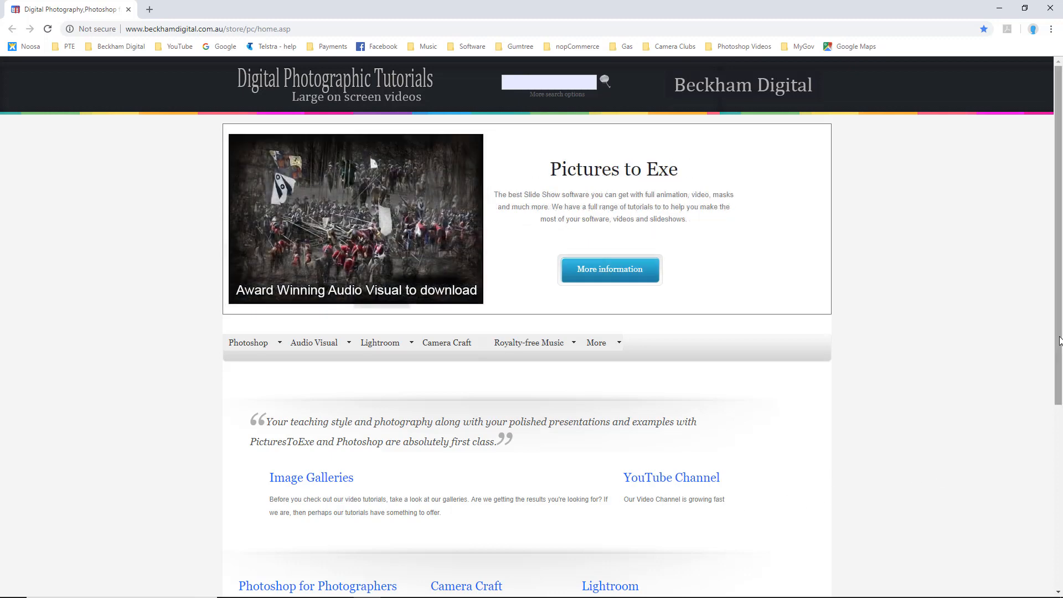
Switch to the browser and open the Photographic Forum from the Beckham Digital home page
{"action": "left_click_drag", "start_coordinate": [1059, 340], "coordinate": [1045, 522]}
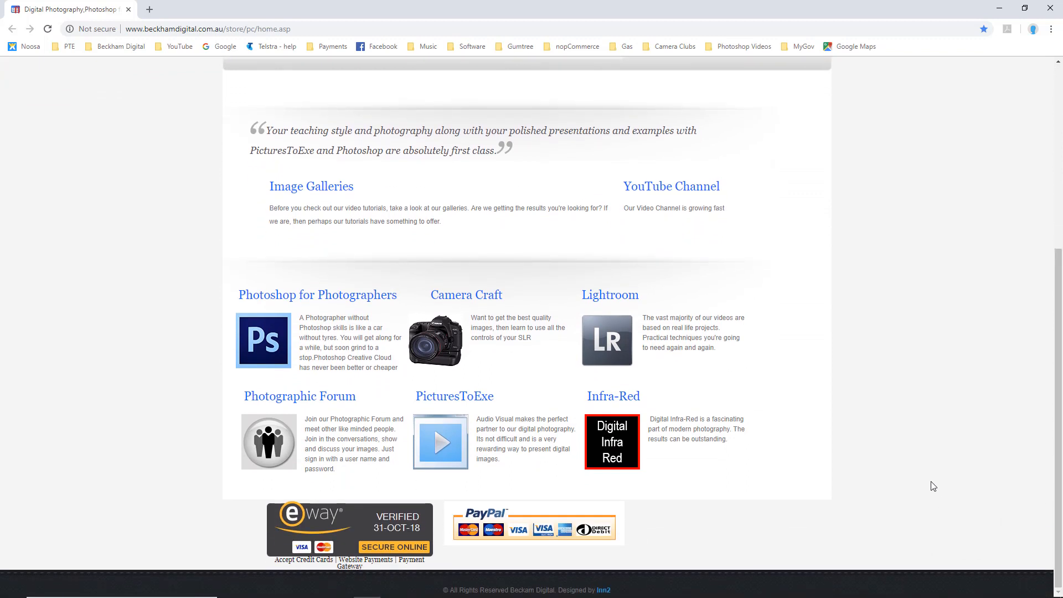
{"action": "left_click", "coordinate": [270, 439]}
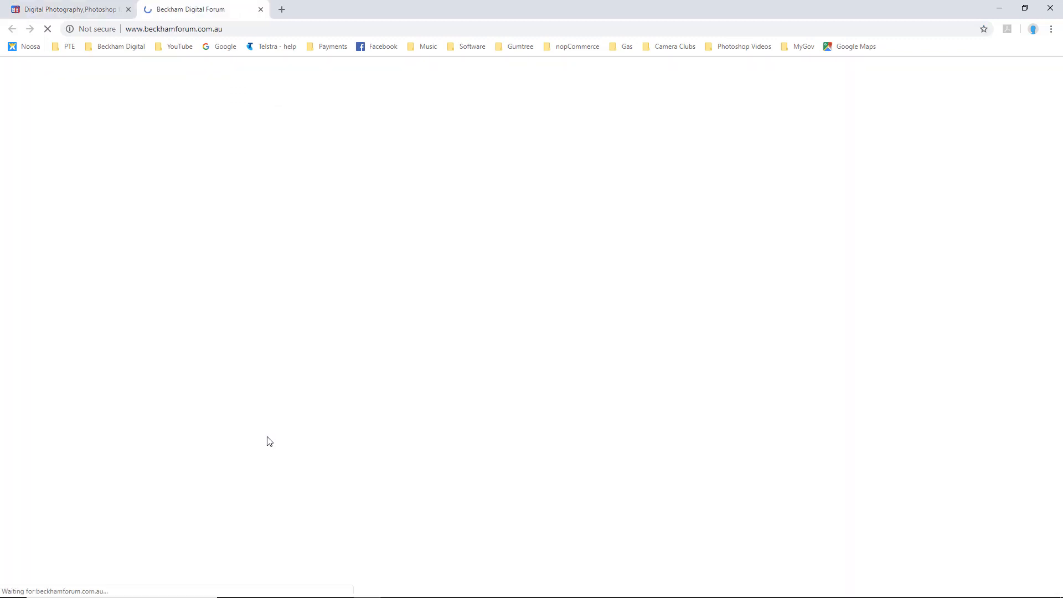